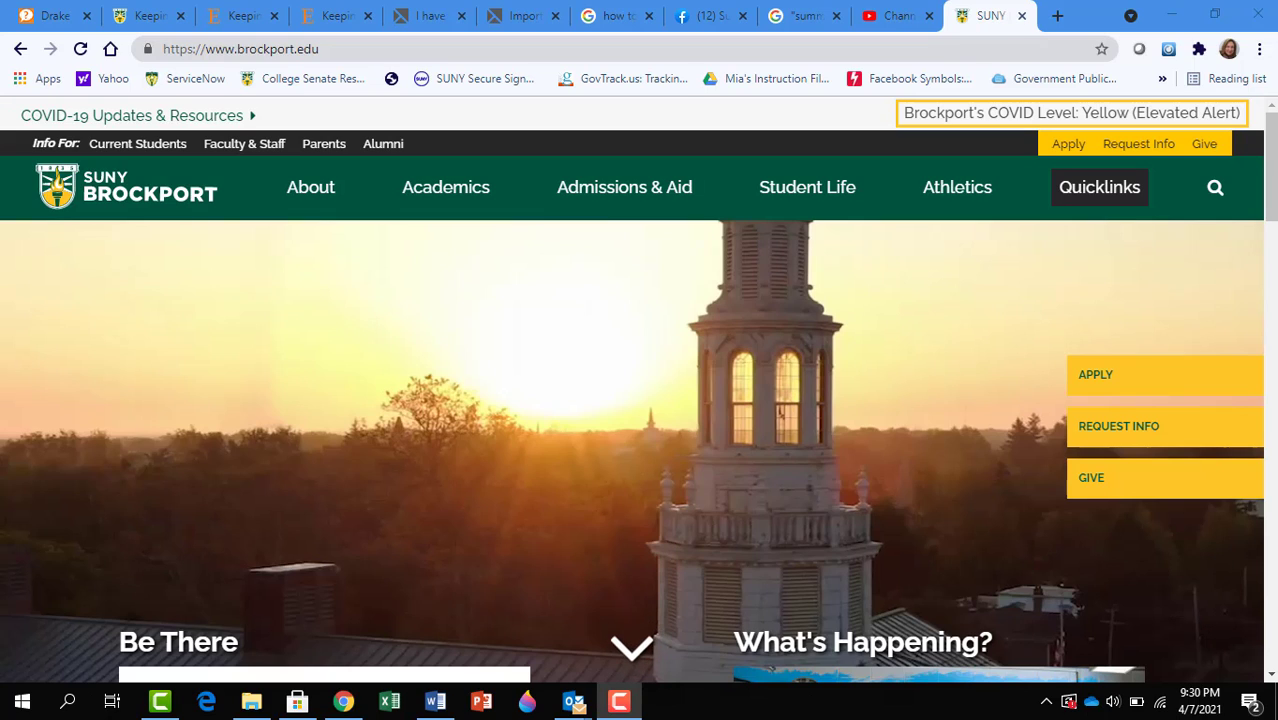
Step: Go through Quicklinks to the Drake Memorial Library A–Z Databases, filter by A, and choose Academic Search Complete
left_click(1100, 199)
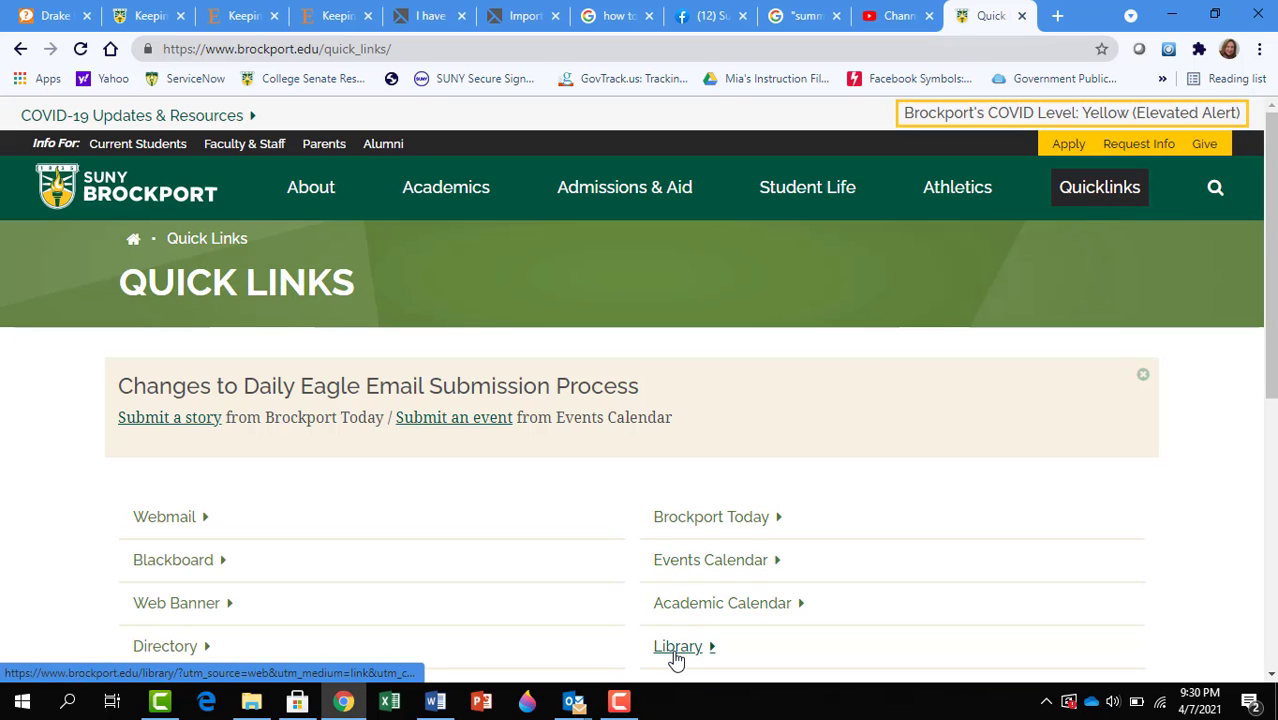
left_click(676, 648)
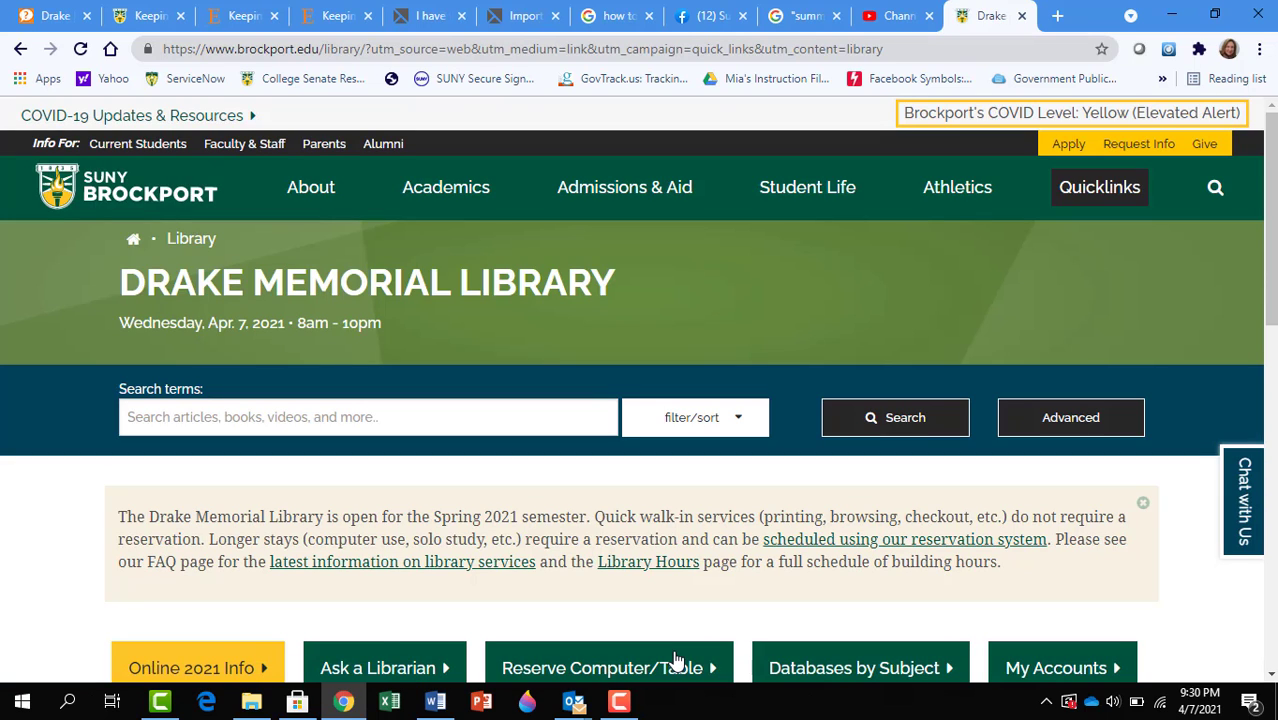
left_click_drag(1270, 256, 1270, 402)
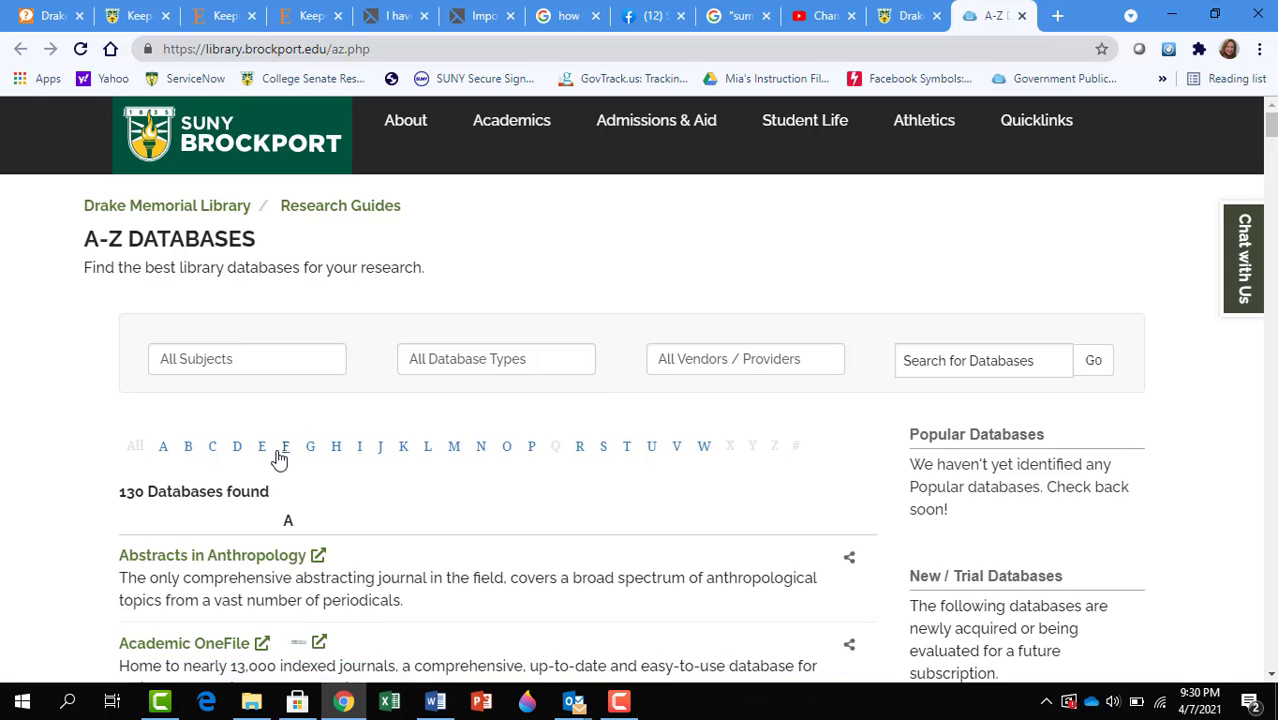
left_click(164, 450)
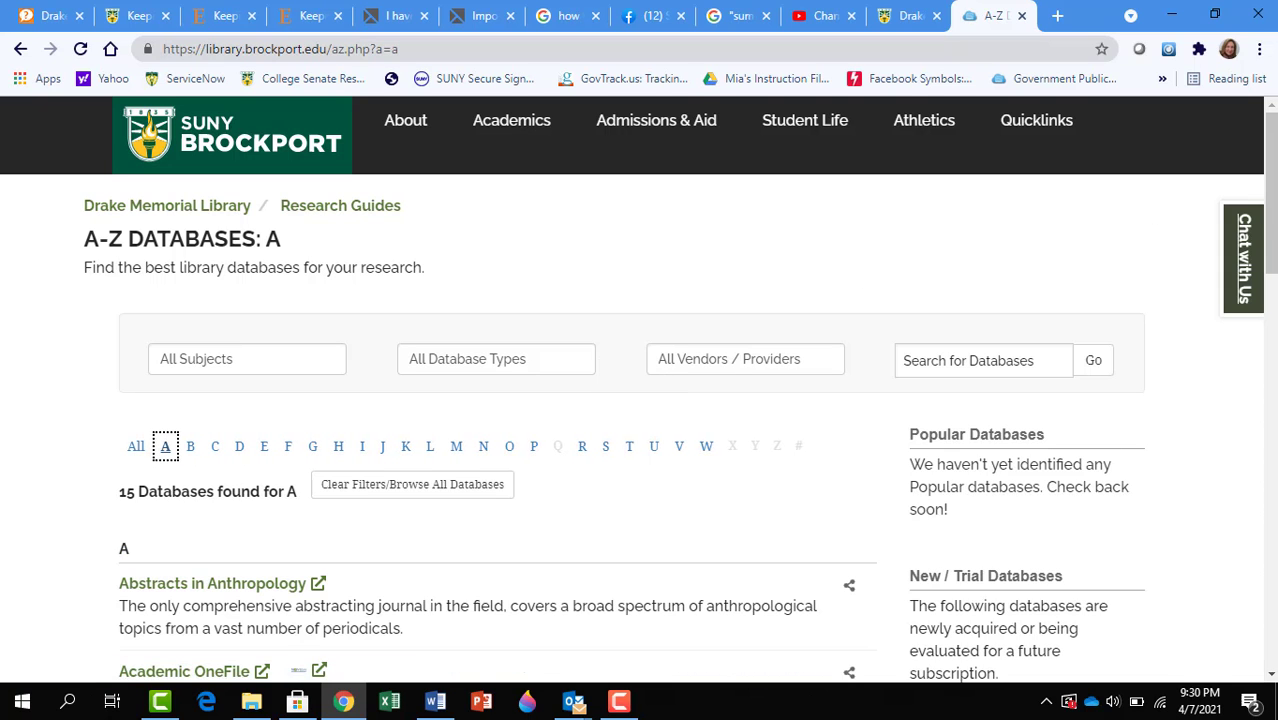
scroll(1270, 300, "down", 3)
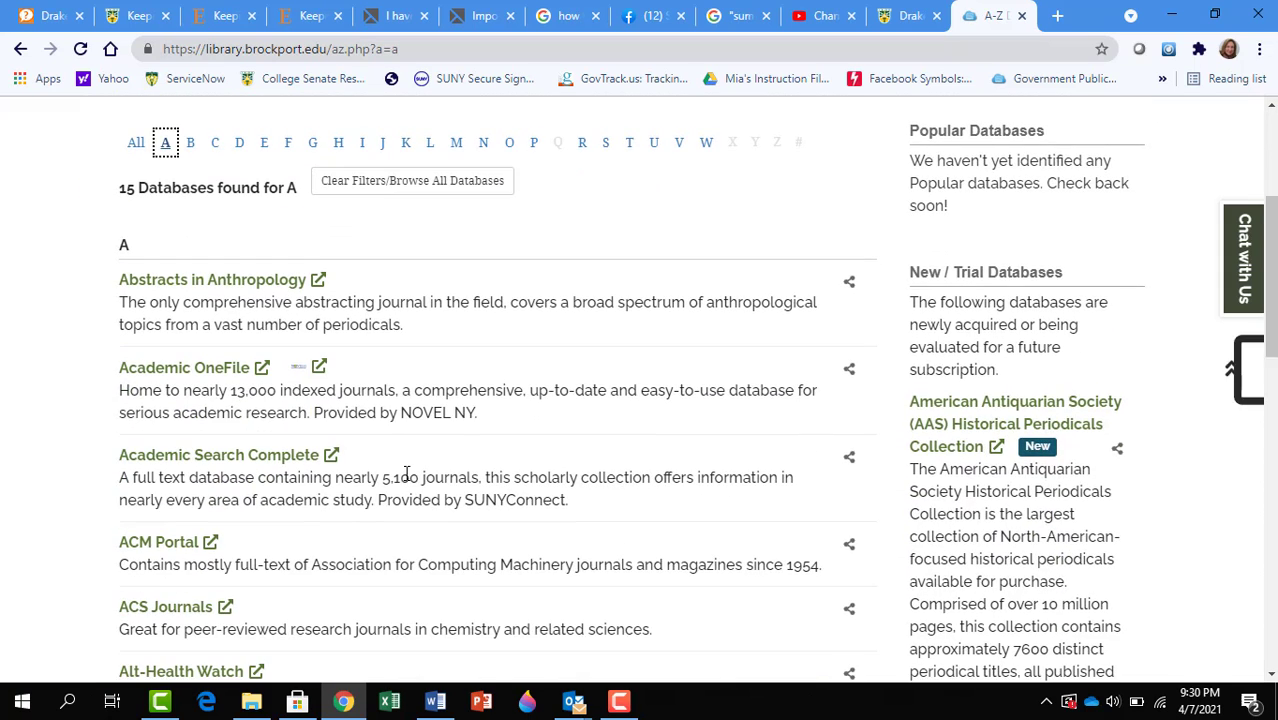
left_click(280, 463)
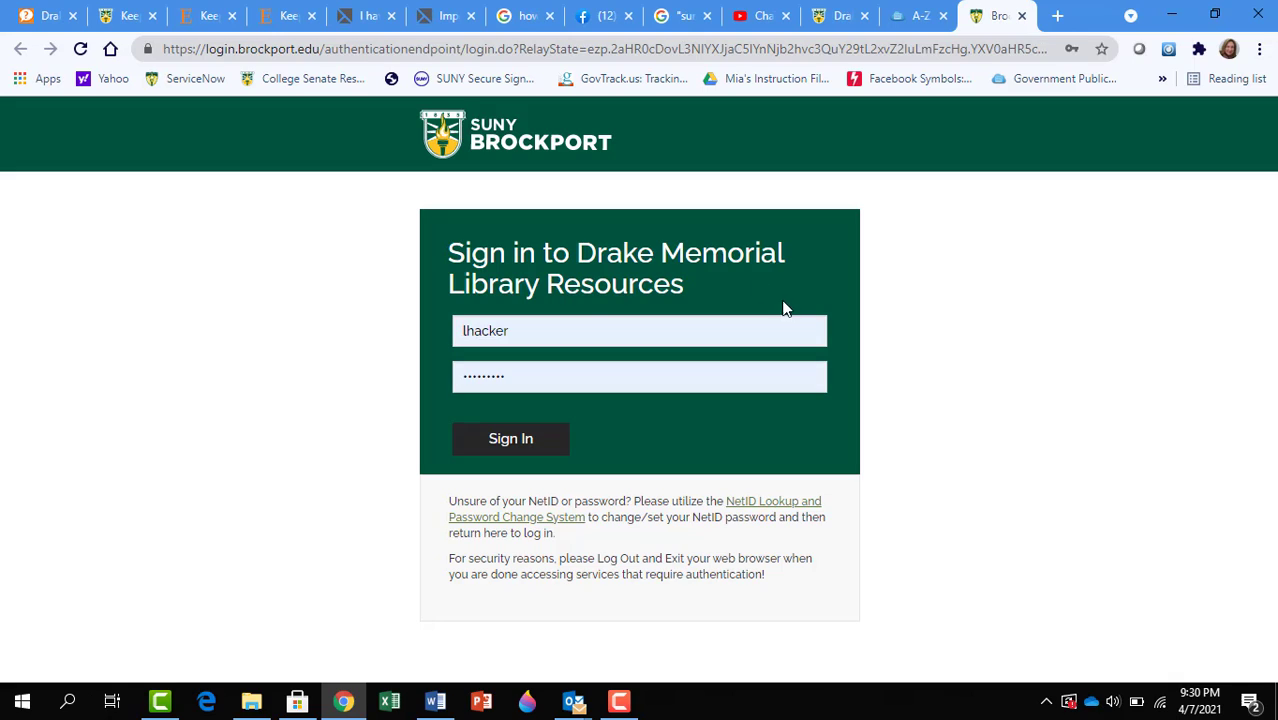
Step: Sign in to the library resources using the saved NetID credentials
left_click(593, 327)
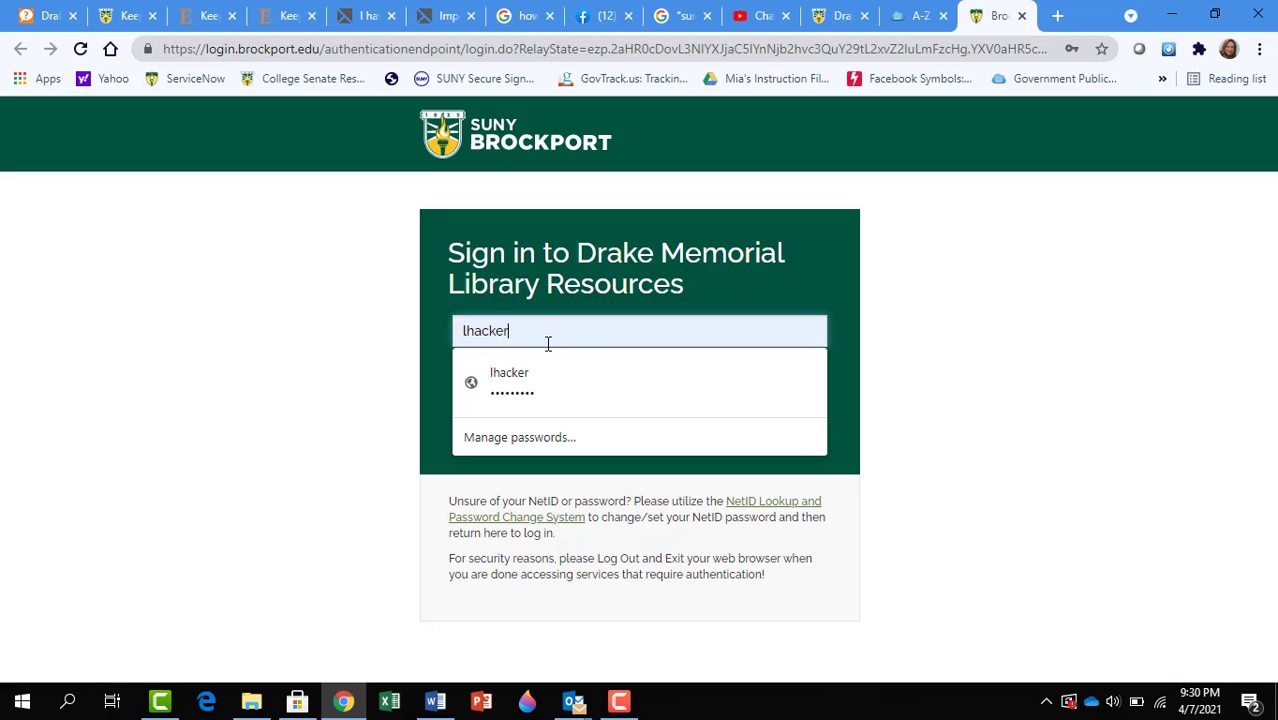
left_click(322, 501)
left_click(549, 440)
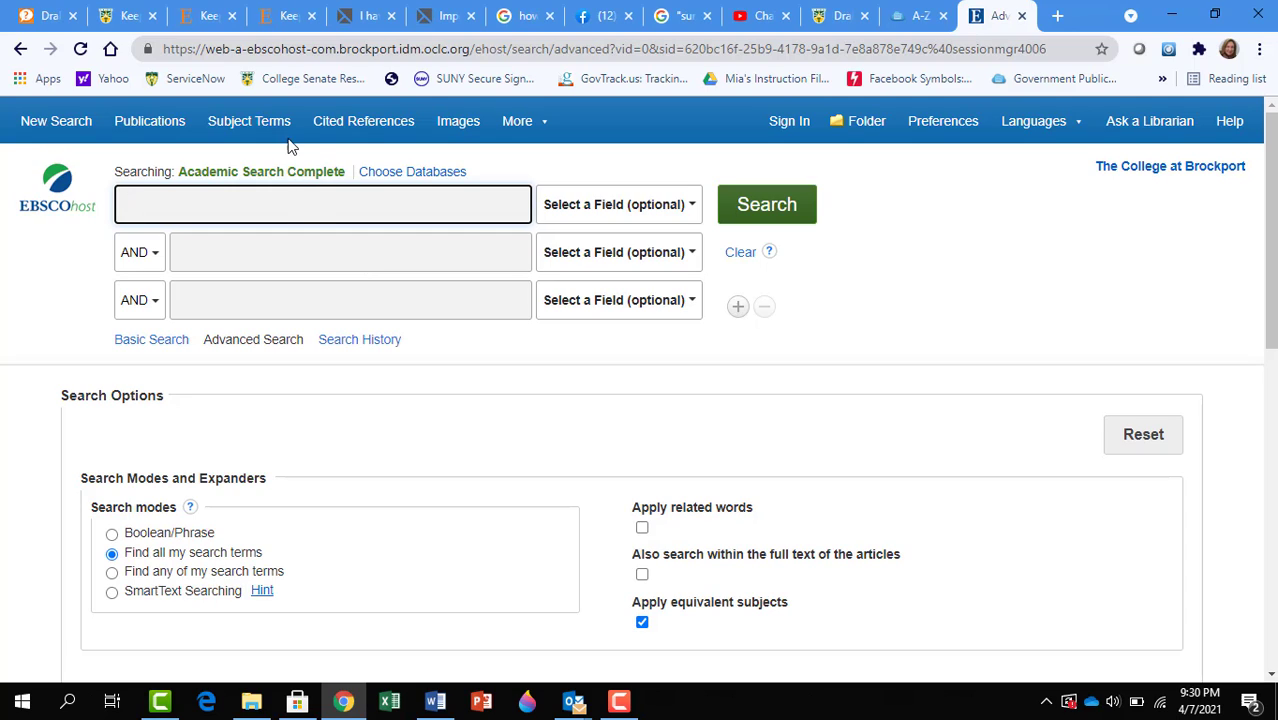
Step: Enter 'Test Anxiety' in the first search box and 'performance' in the second
type("Test")
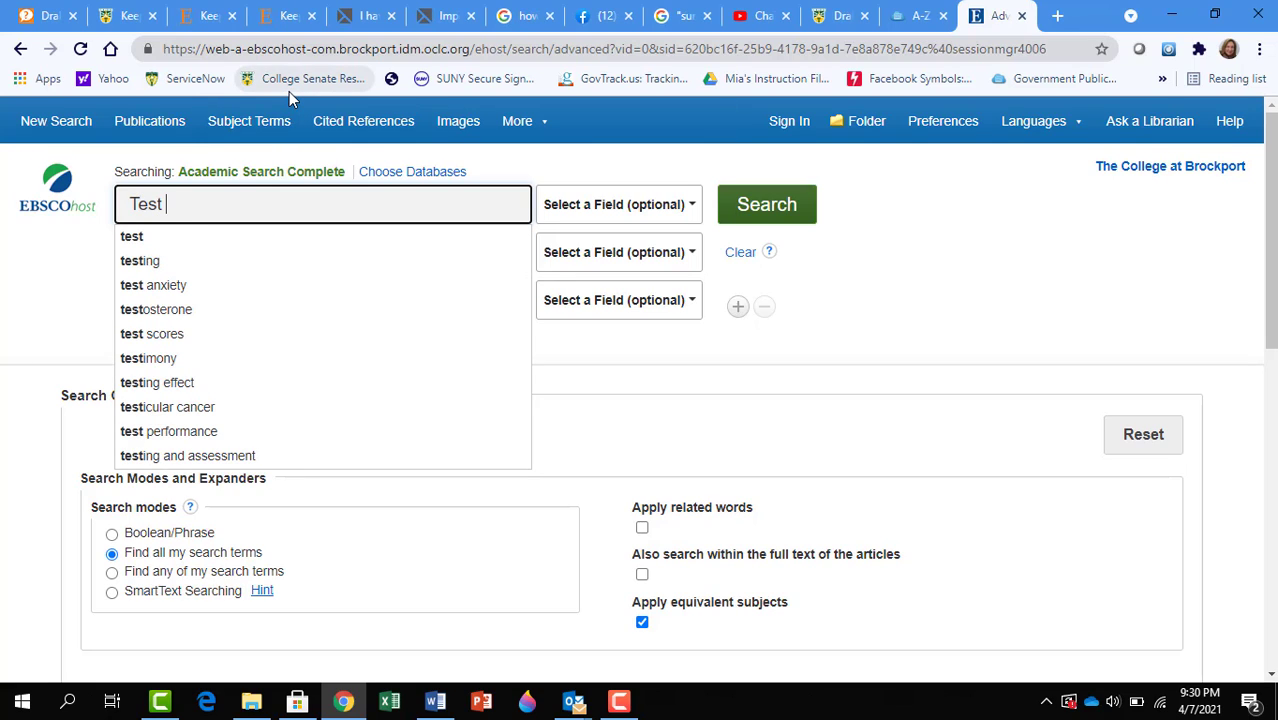
type(" Anx")
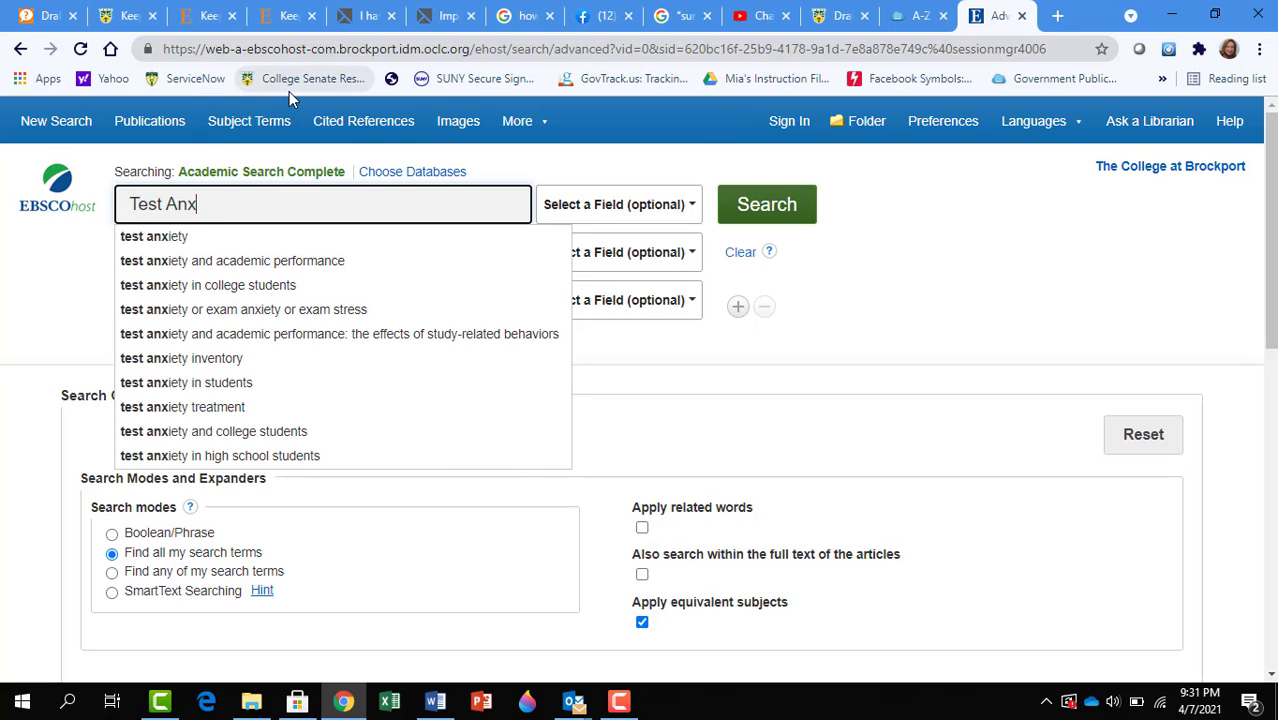
type("iety")
left_click(85, 267)
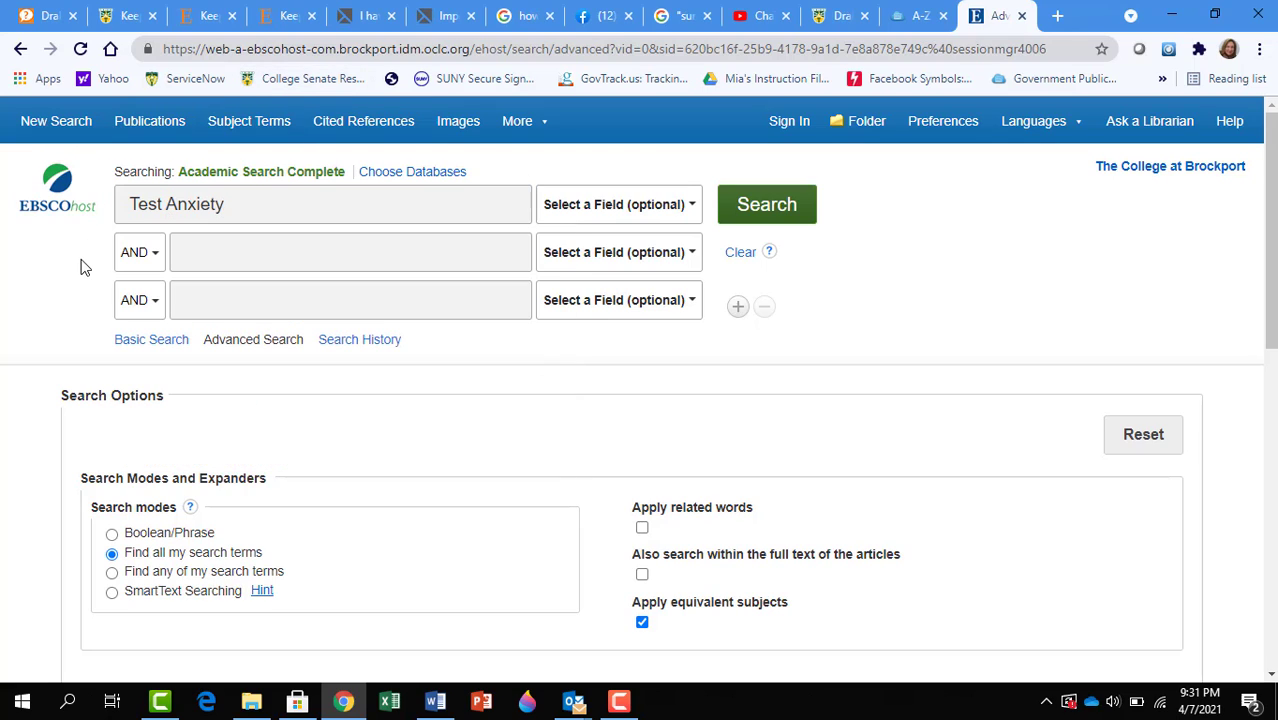
left_click(250, 266)
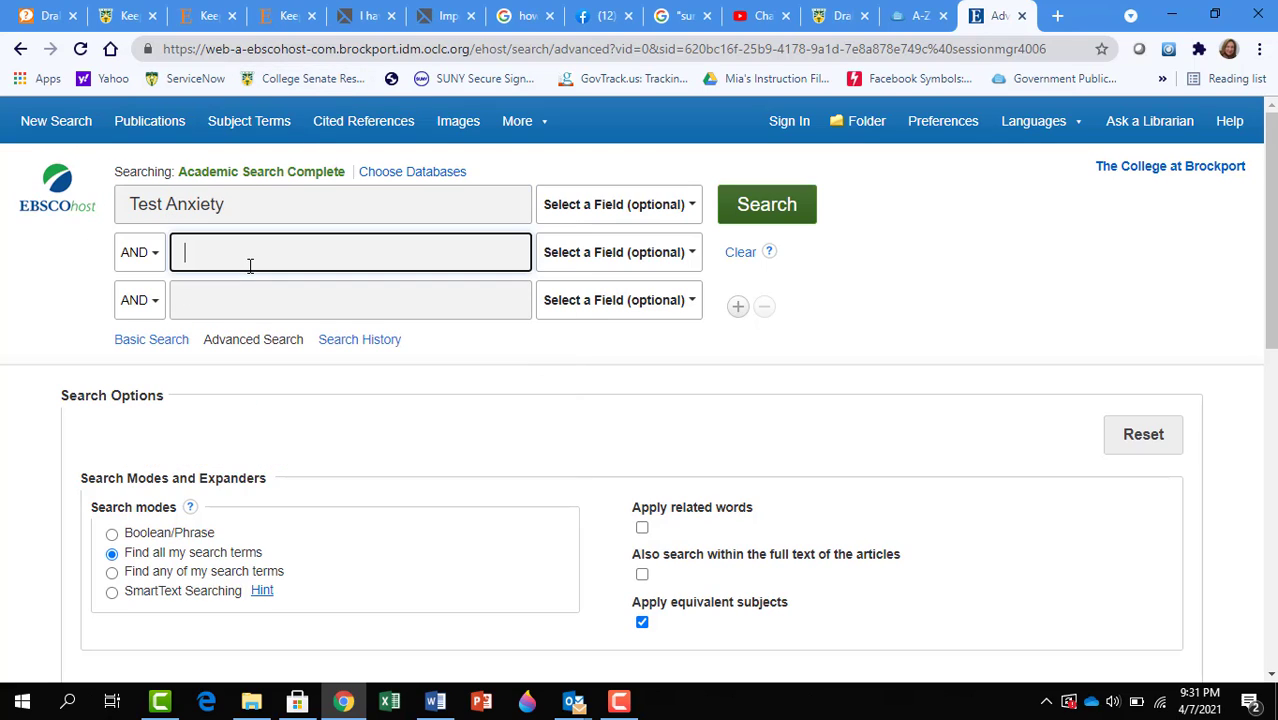
type("perfor")
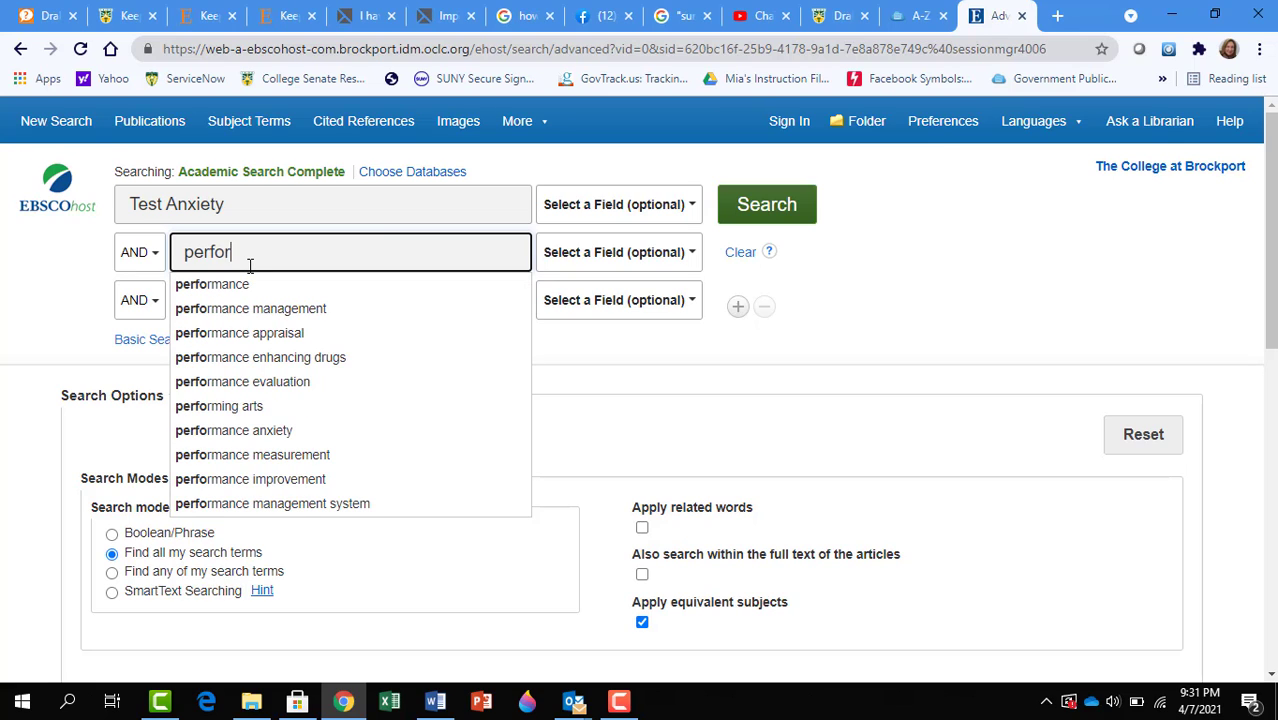
type("mance")
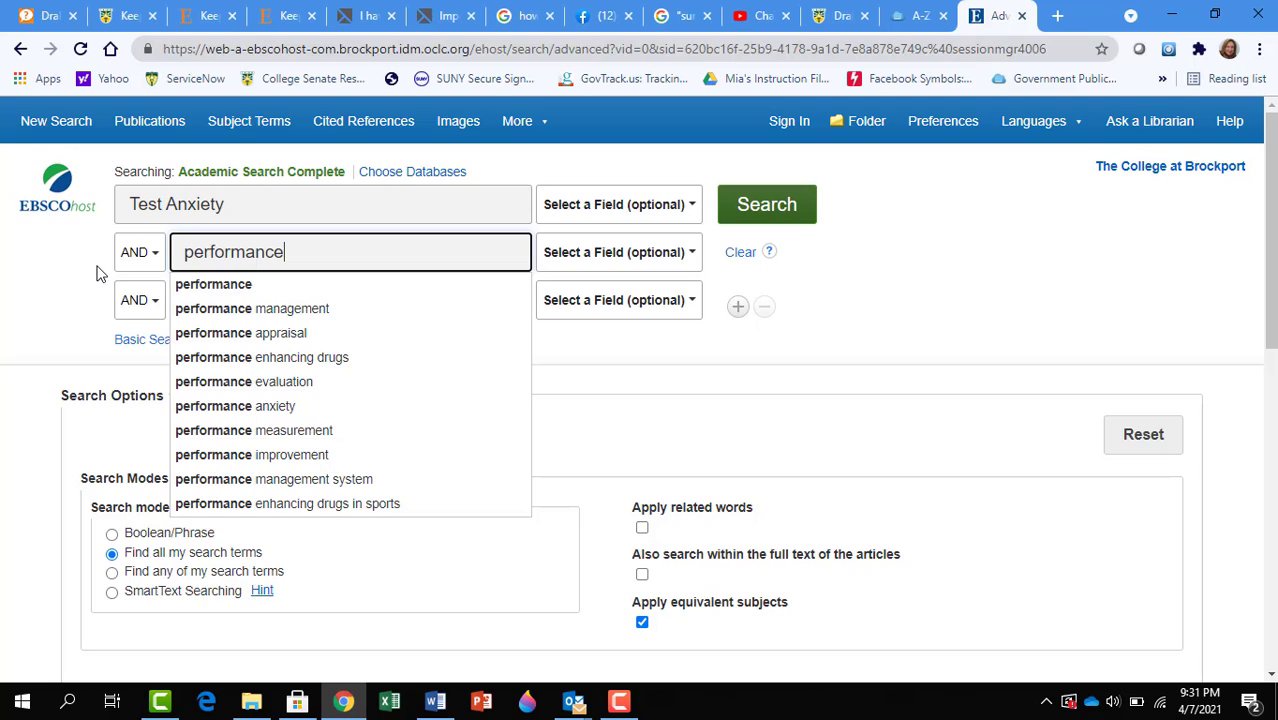
left_click(152, 258)
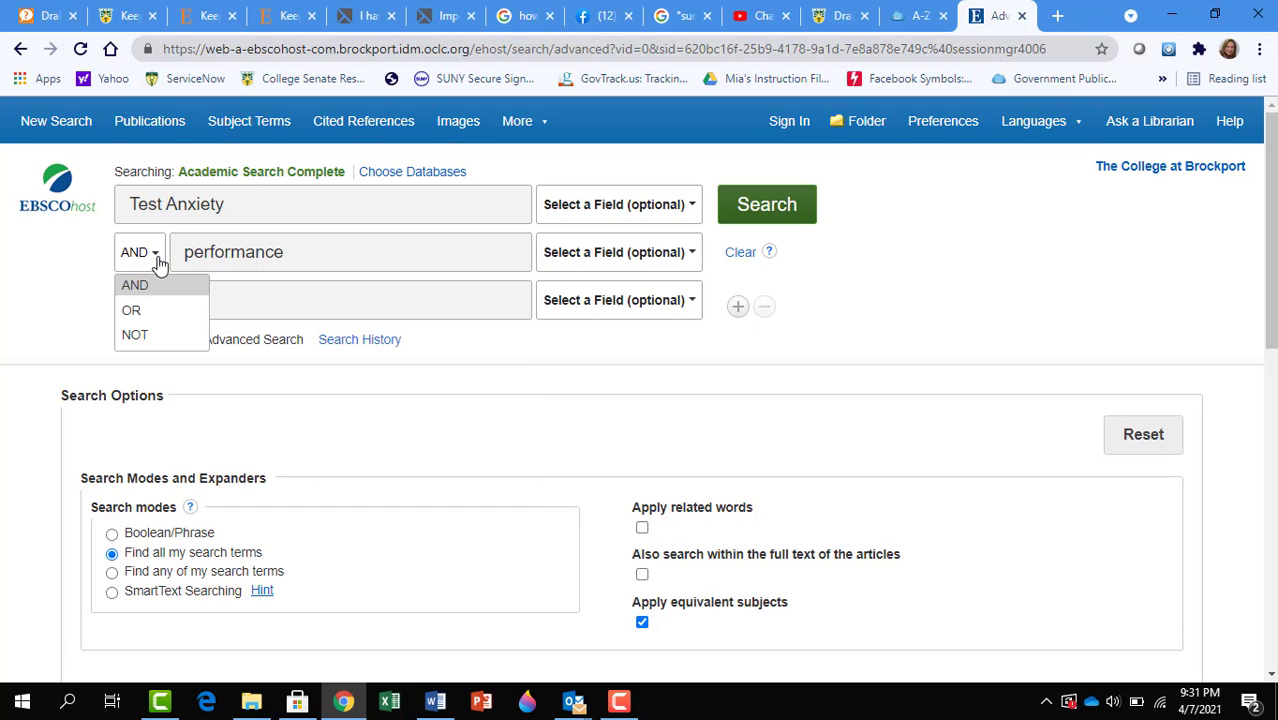
left_click(130, 311)
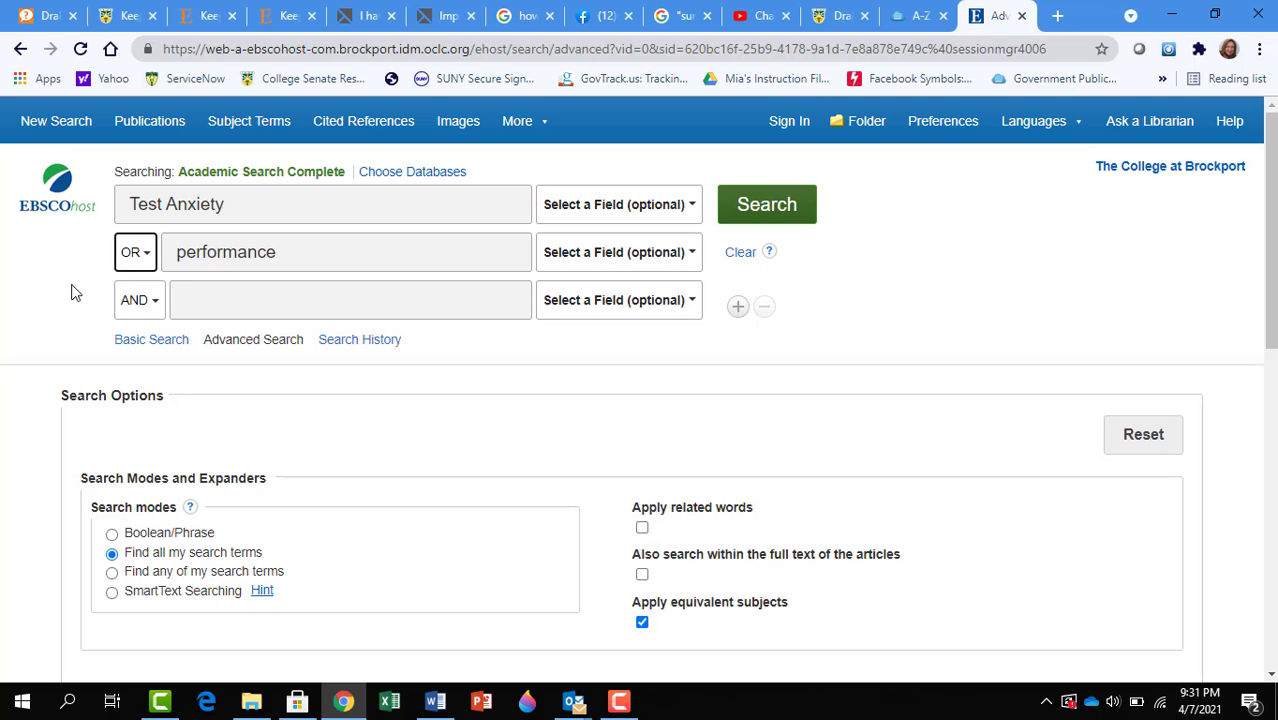
left_click(152, 266)
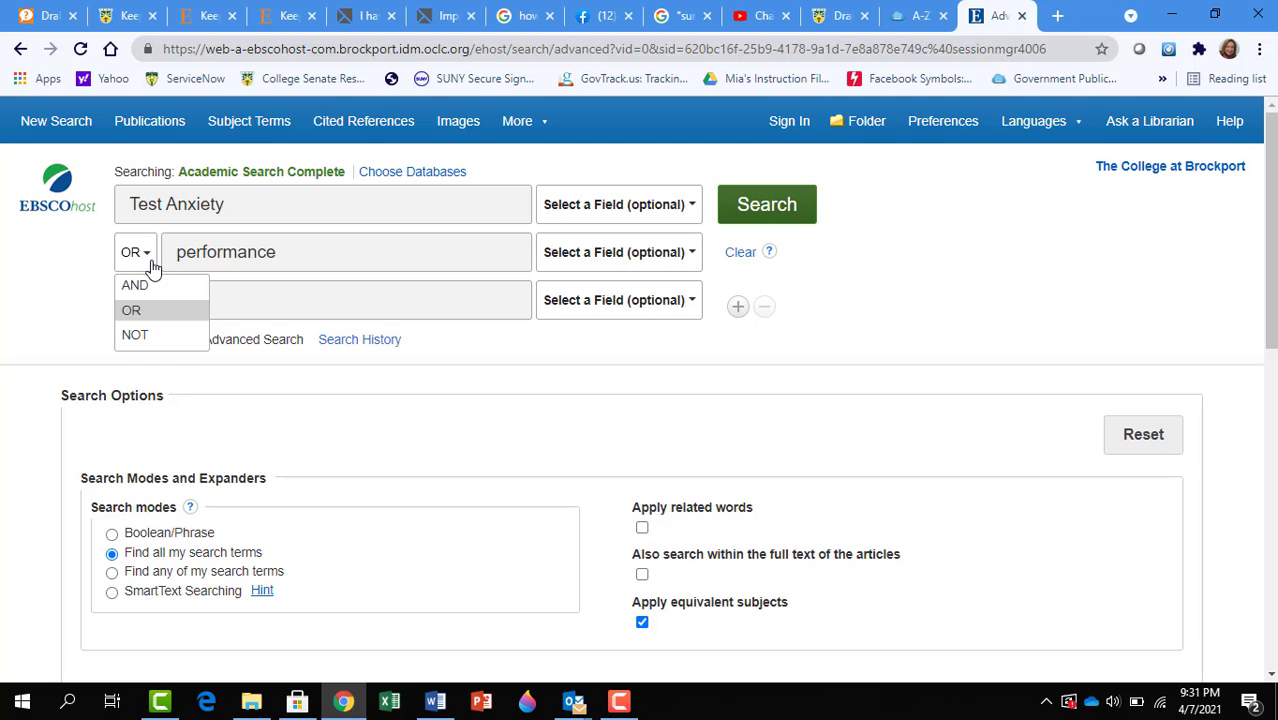
left_click(148, 262)
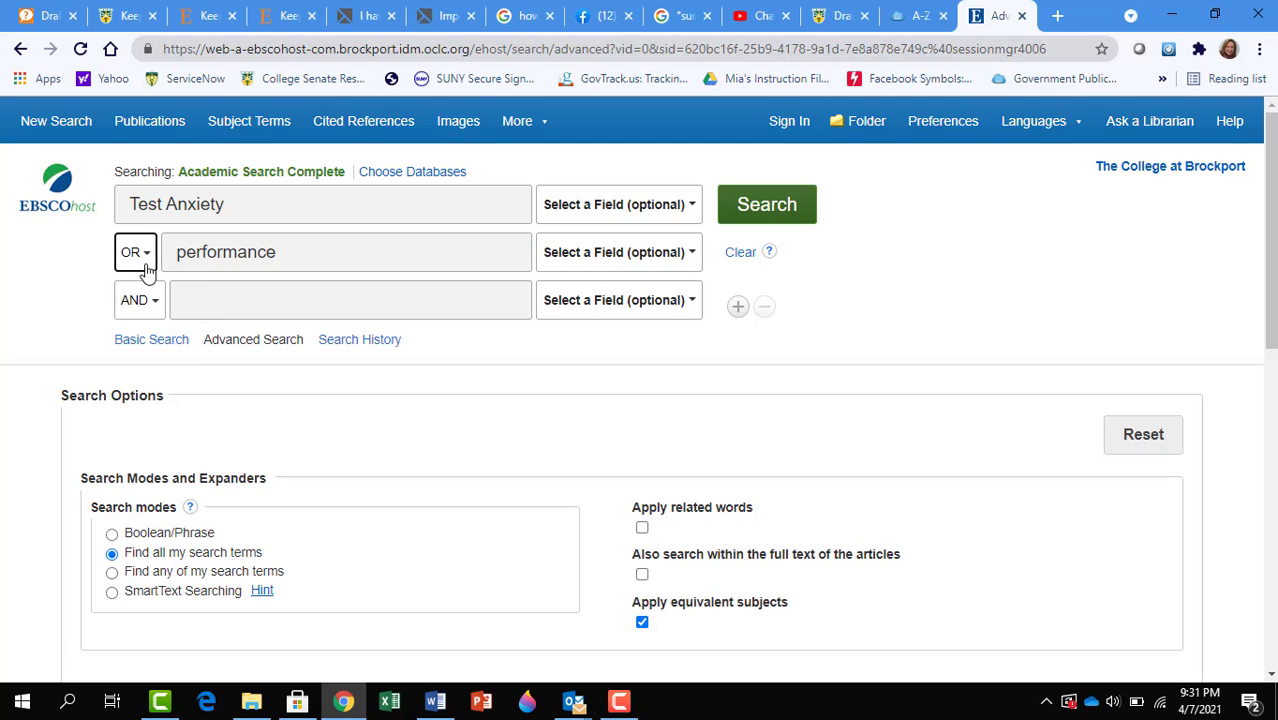
left_click(148, 262)
left_click(134, 287)
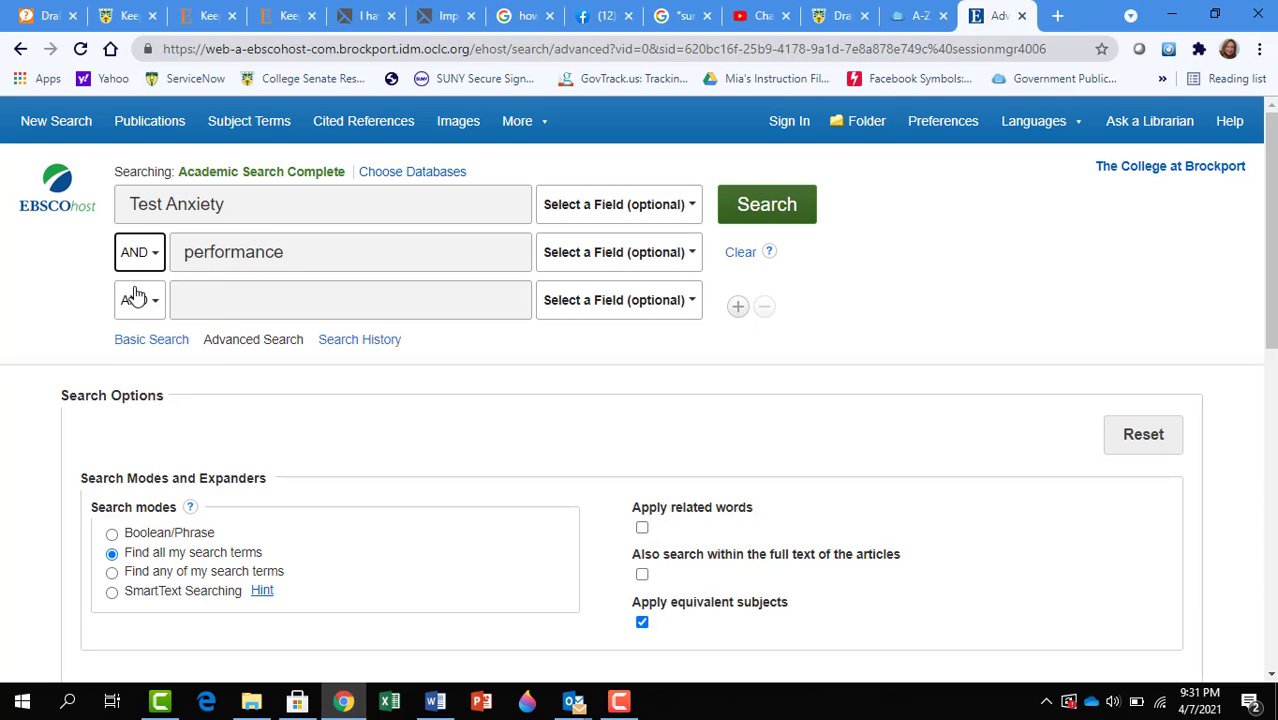
left_click(773, 220)
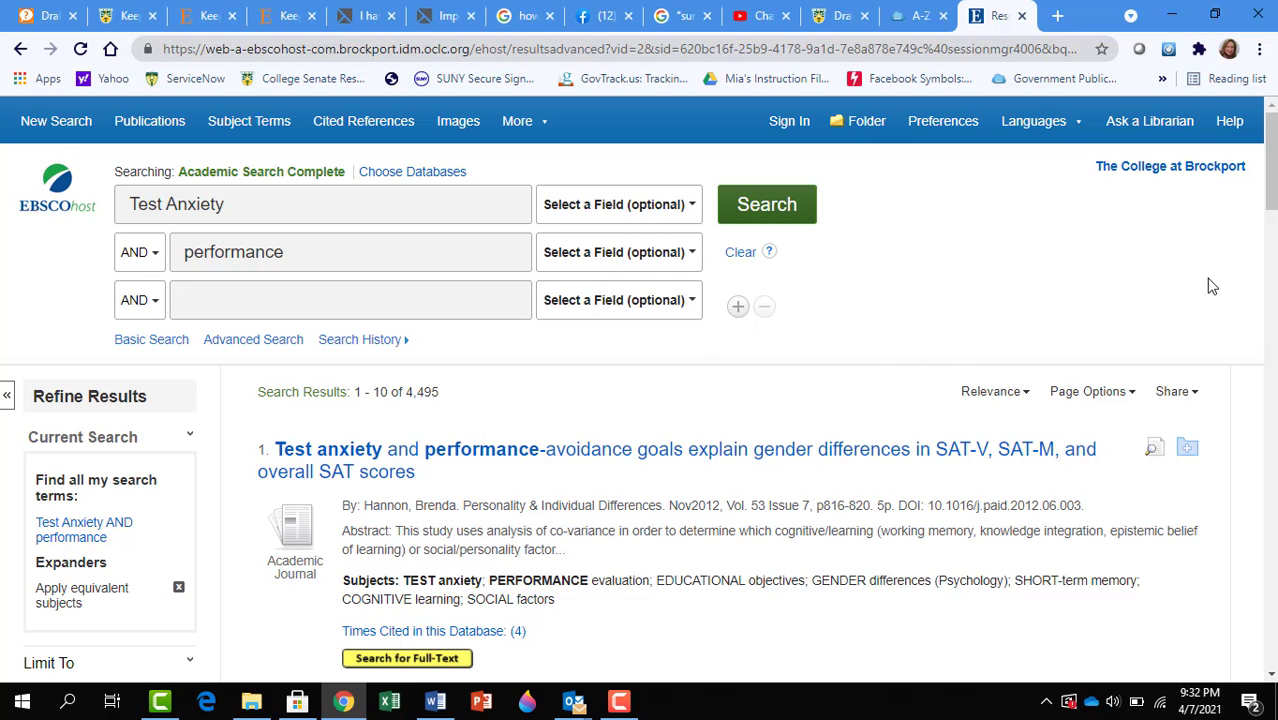
Step: Limit to Scholarly (Peer Reviewed) Journals, change the start year from 1945 to 2010, and rerun the search
left_click_drag(1274, 204, 1274, 248)
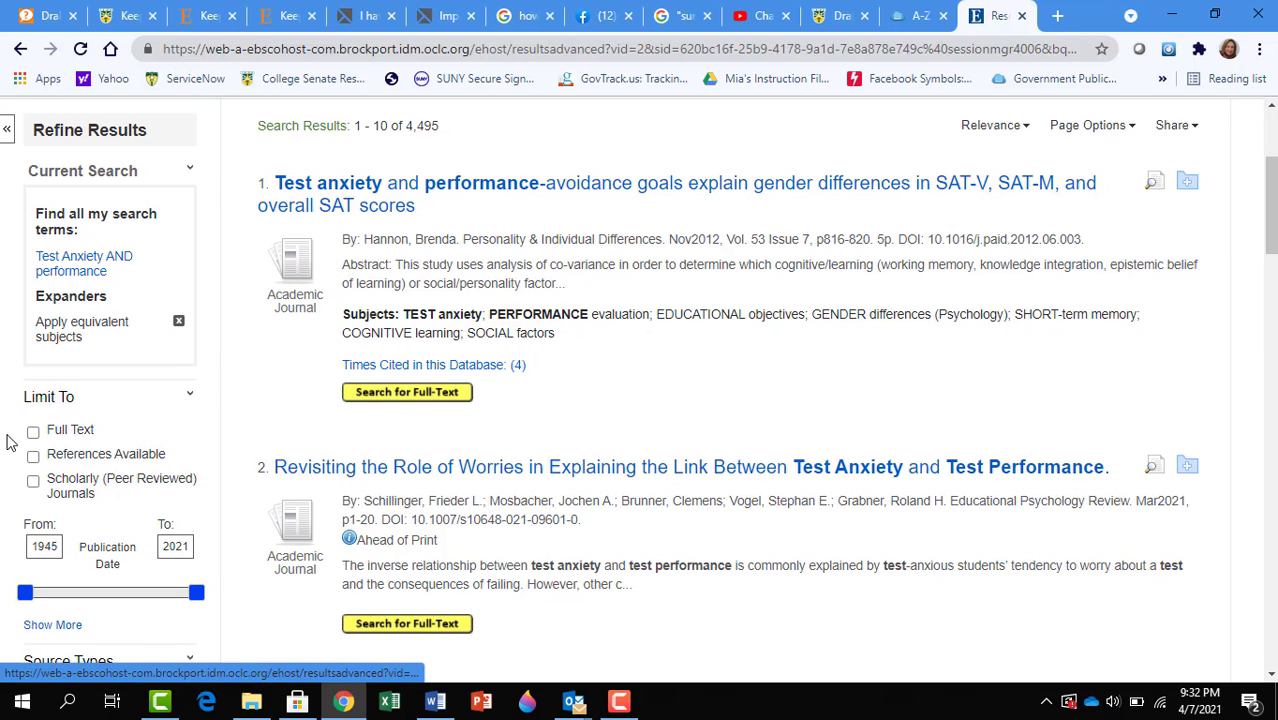
left_click(33, 482)
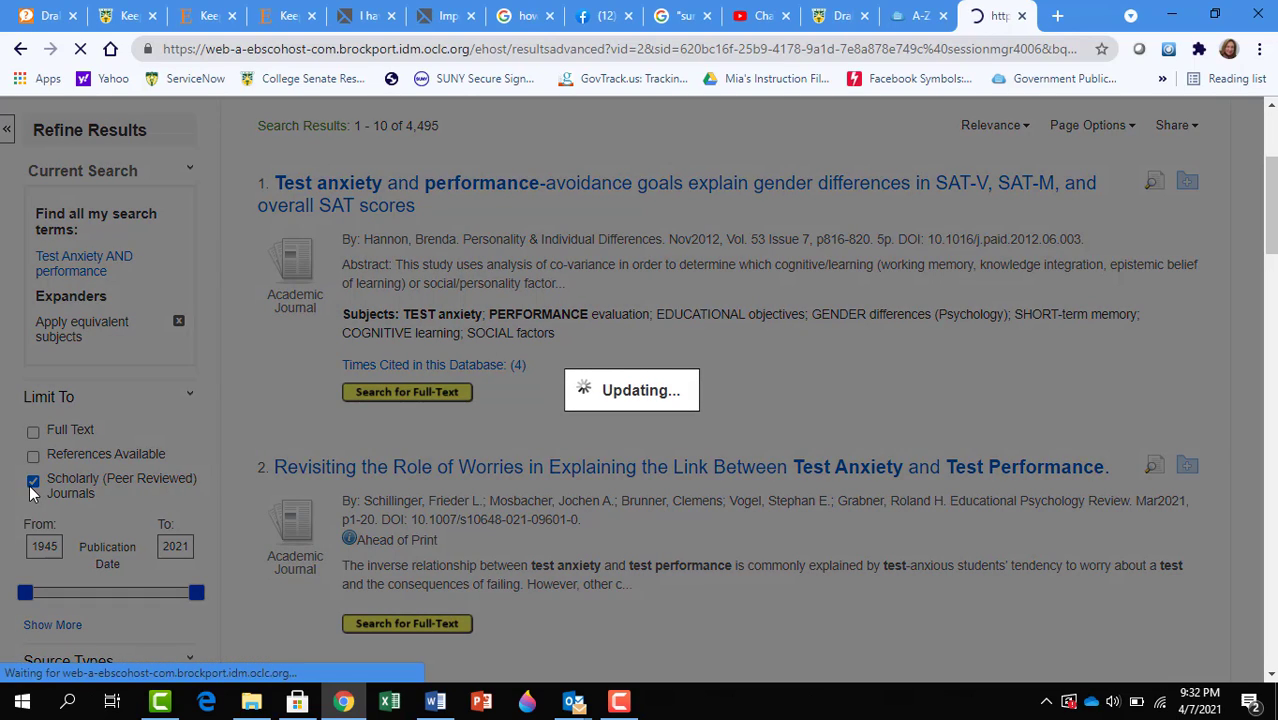
scroll(30, 492, "down", 4)
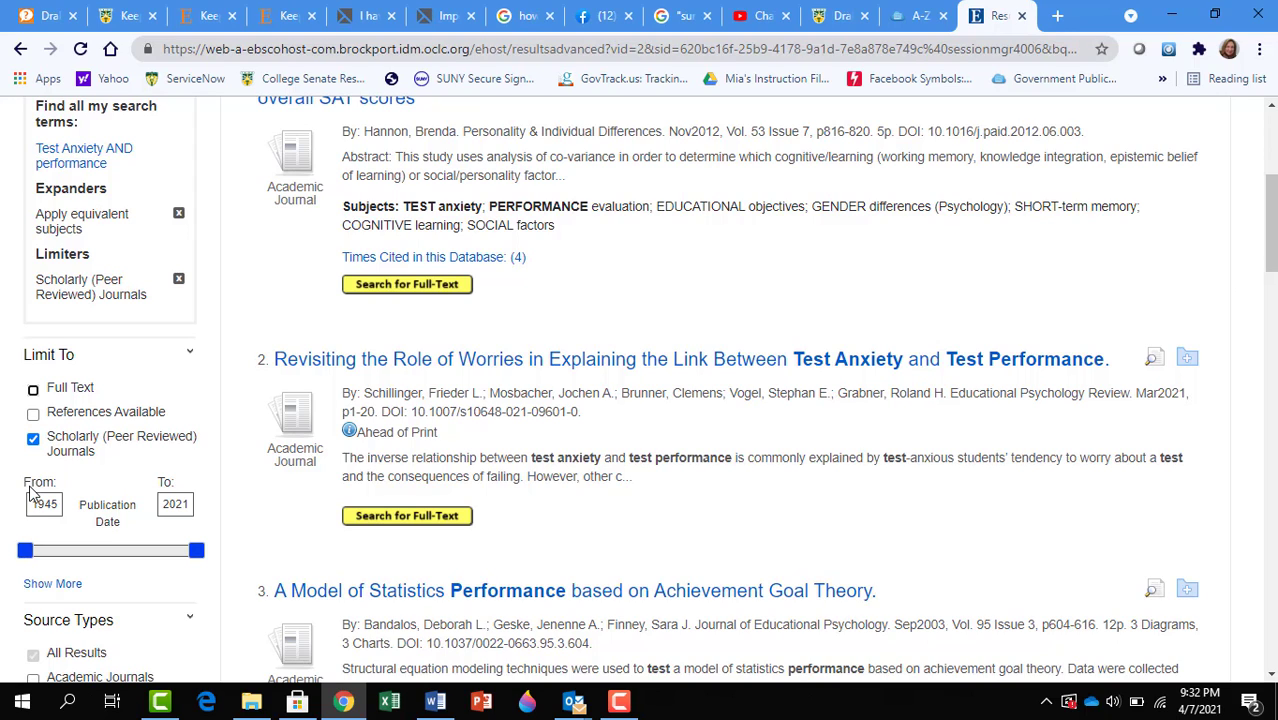
left_click_drag(59, 504, 15, 509)
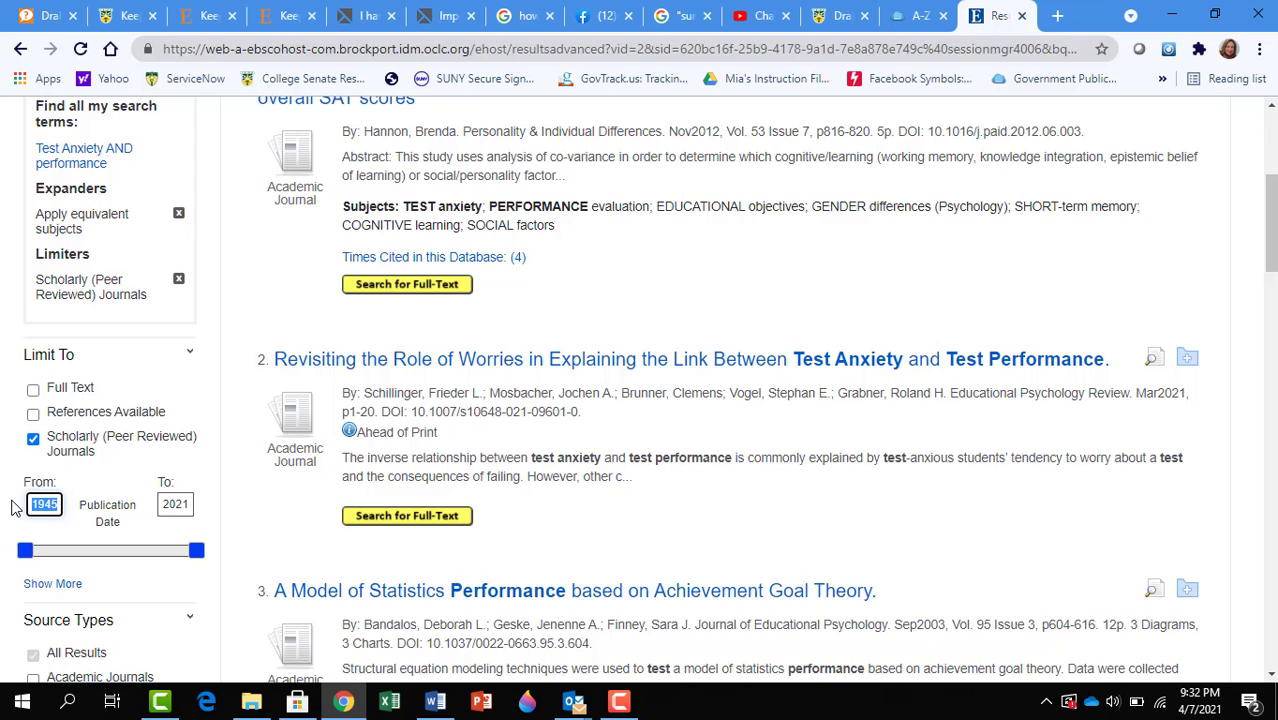
type("2010")
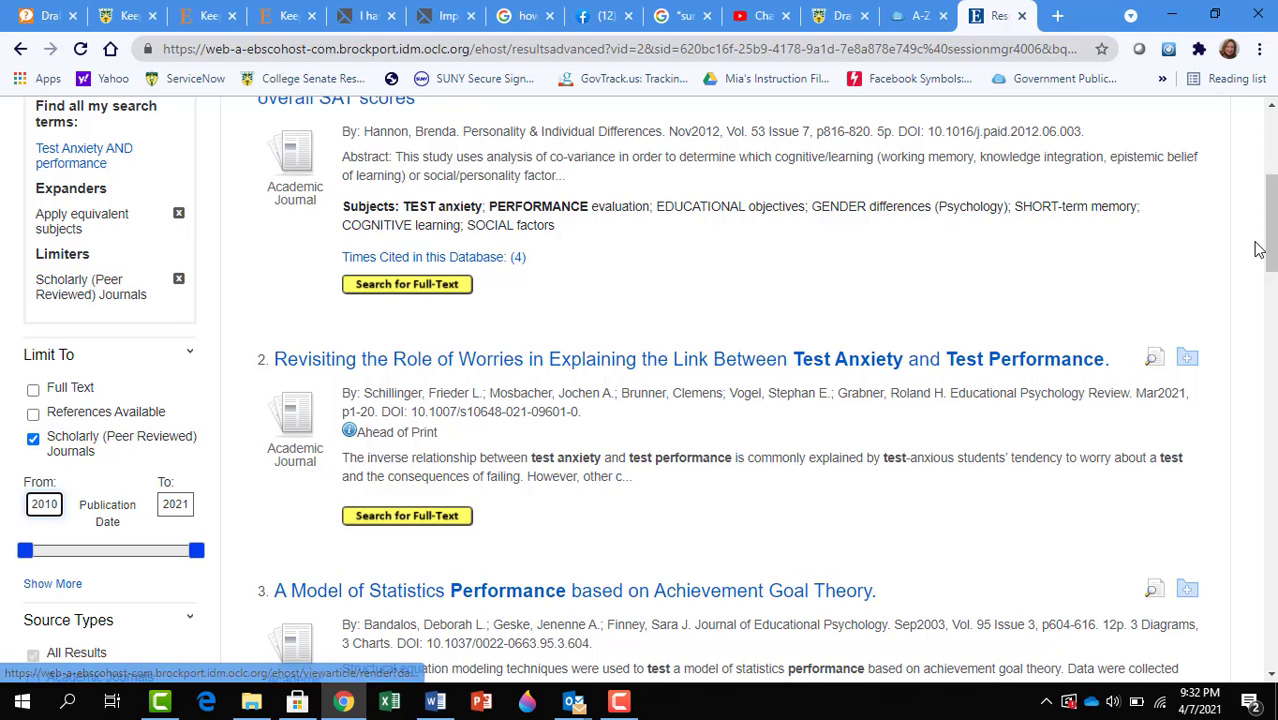
left_click_drag(1272, 250, 1272, 188)
left_click(798, 206)
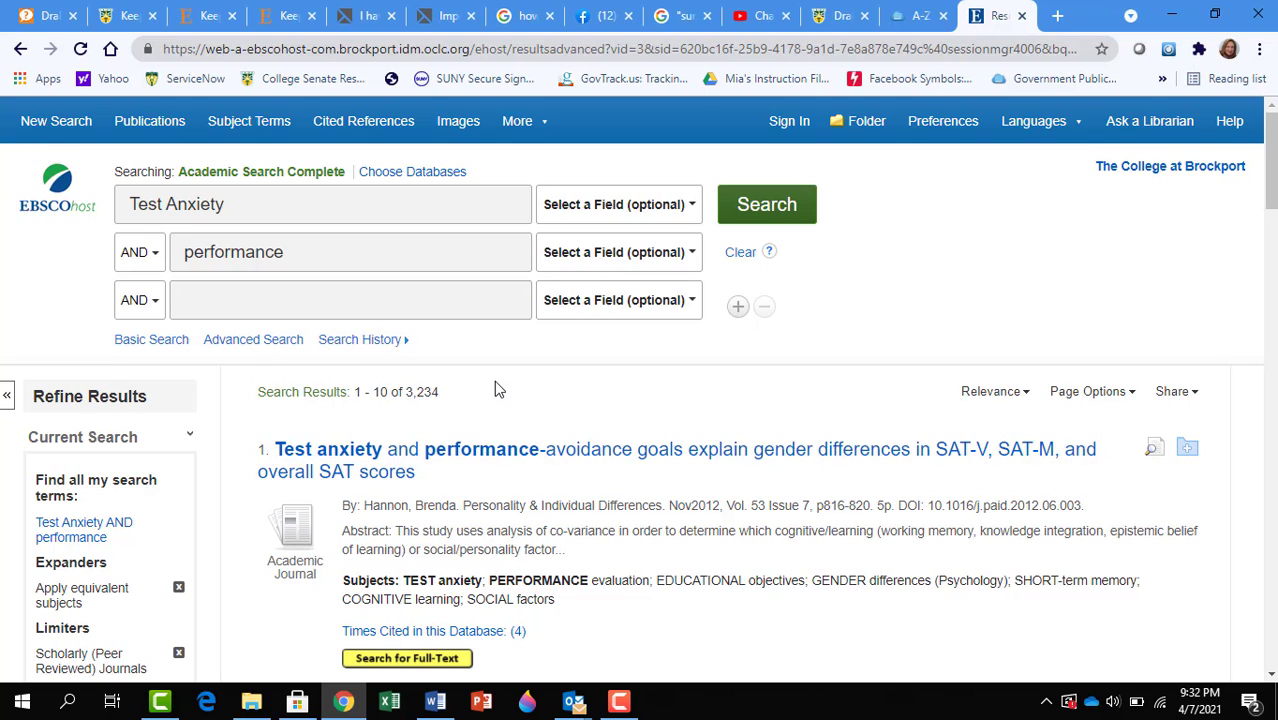
Step: Wrap Test Anxiety in quotation marks as an exact phrase and rerun the search
left_click(130, 201)
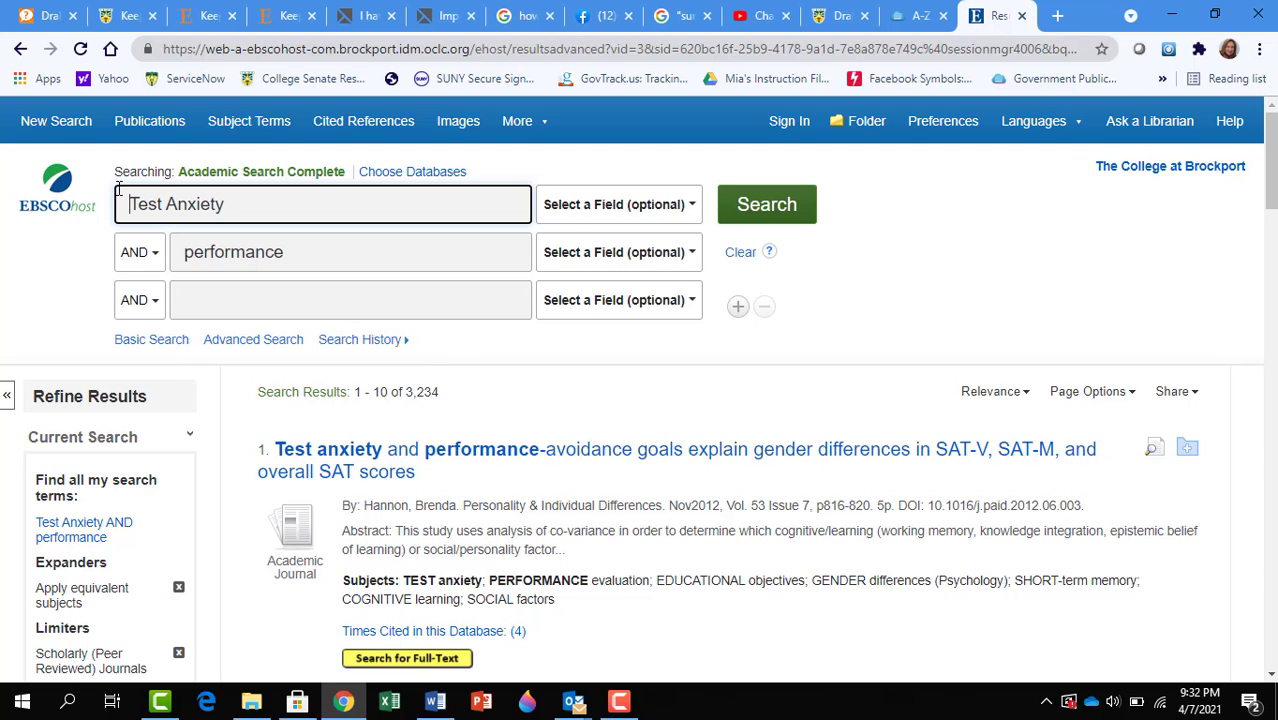
type("\"")
left_click(265, 205)
type("\"")
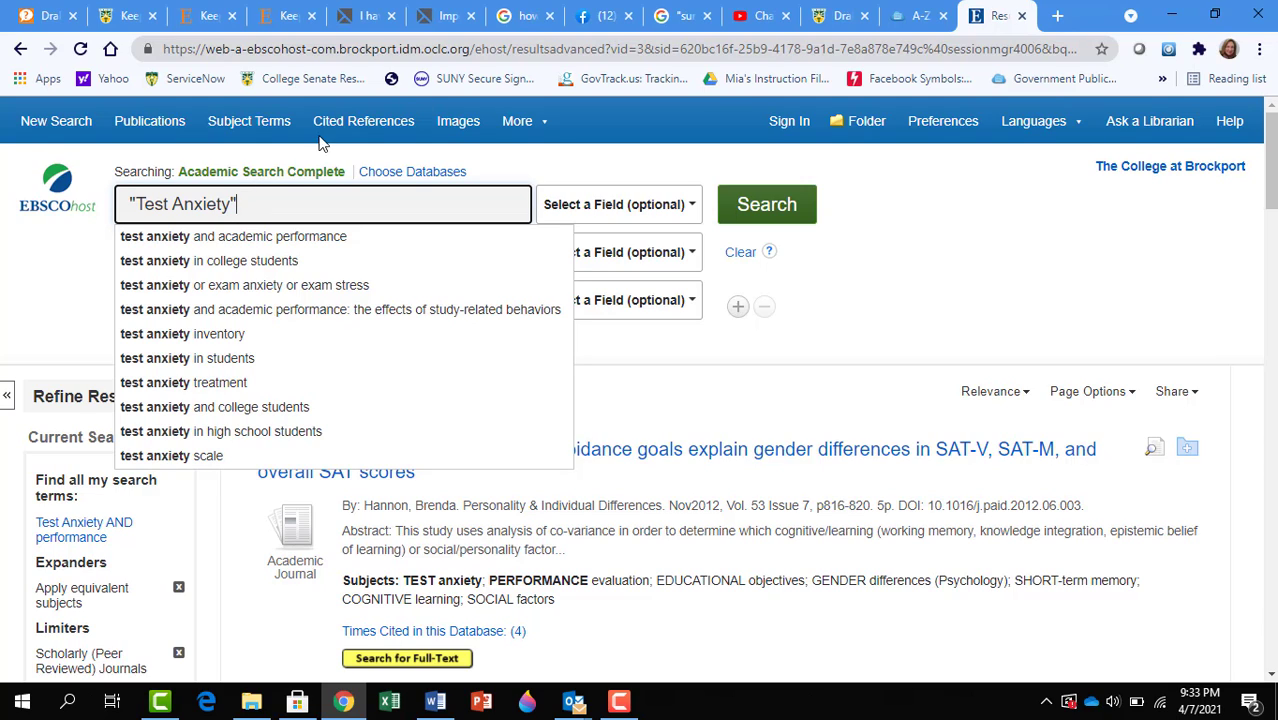
left_click(772, 204)
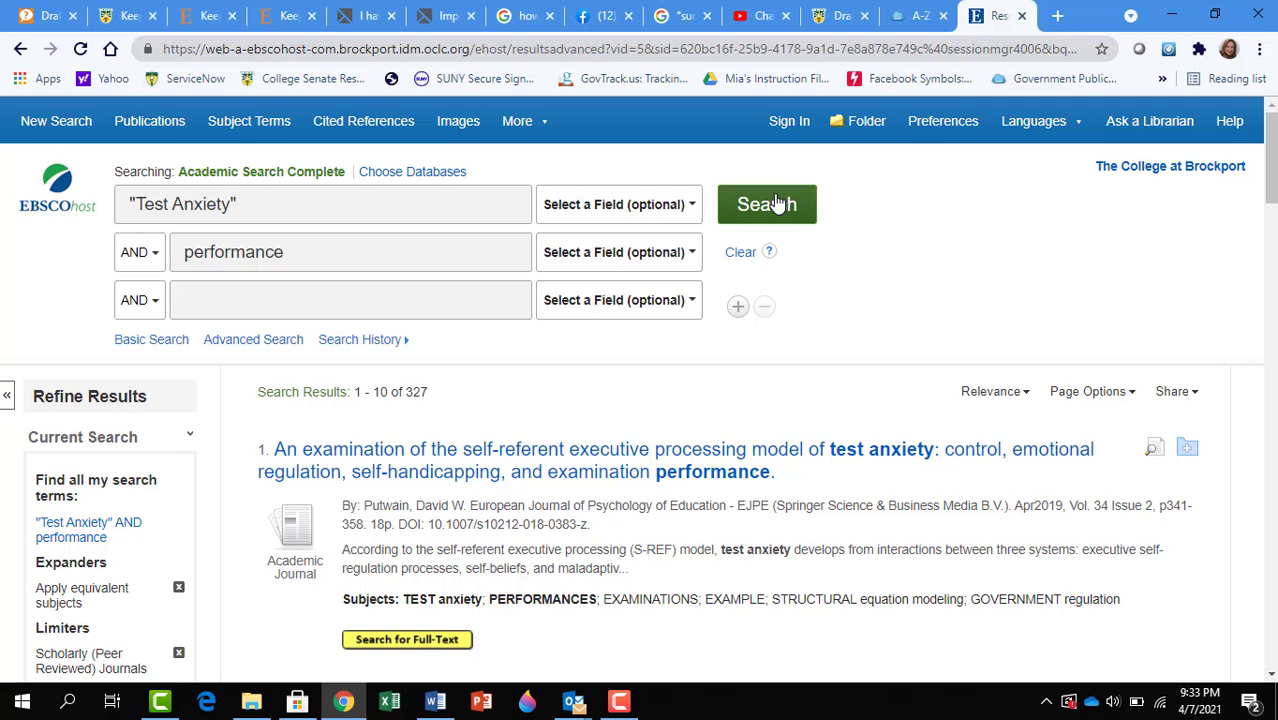
left_click(535, 485)
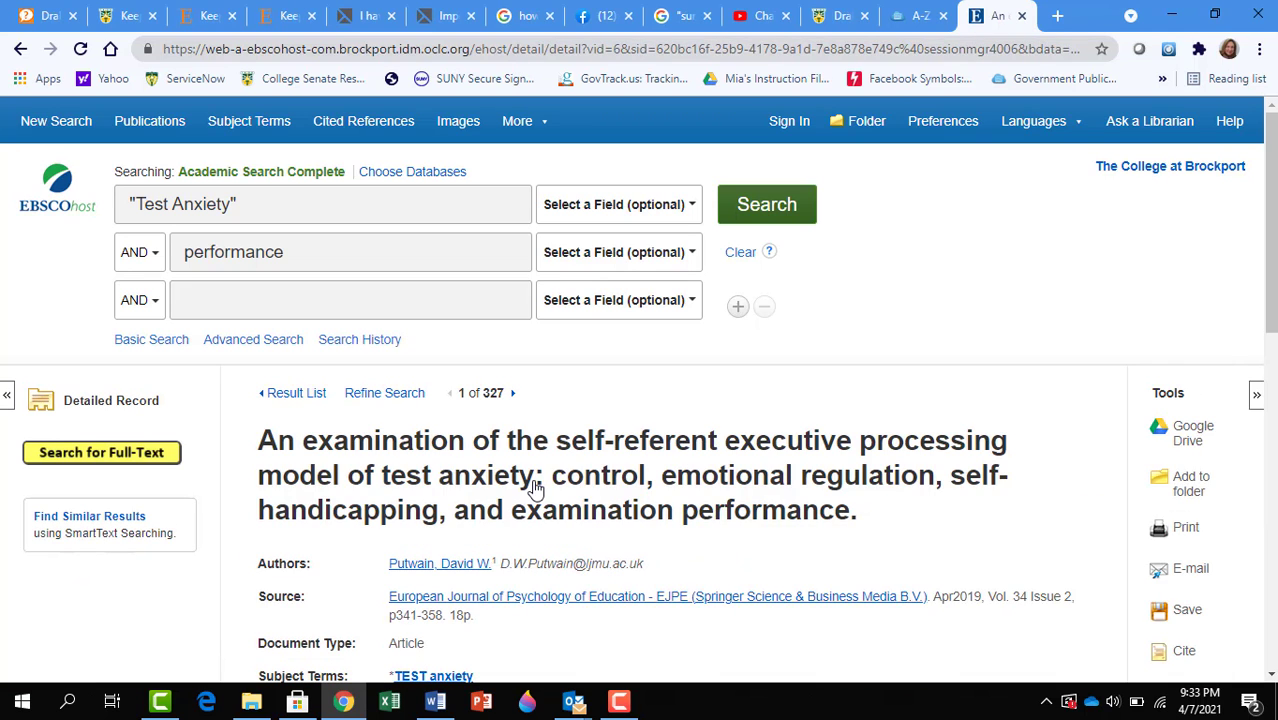
scroll(640, 390, "down", 5)
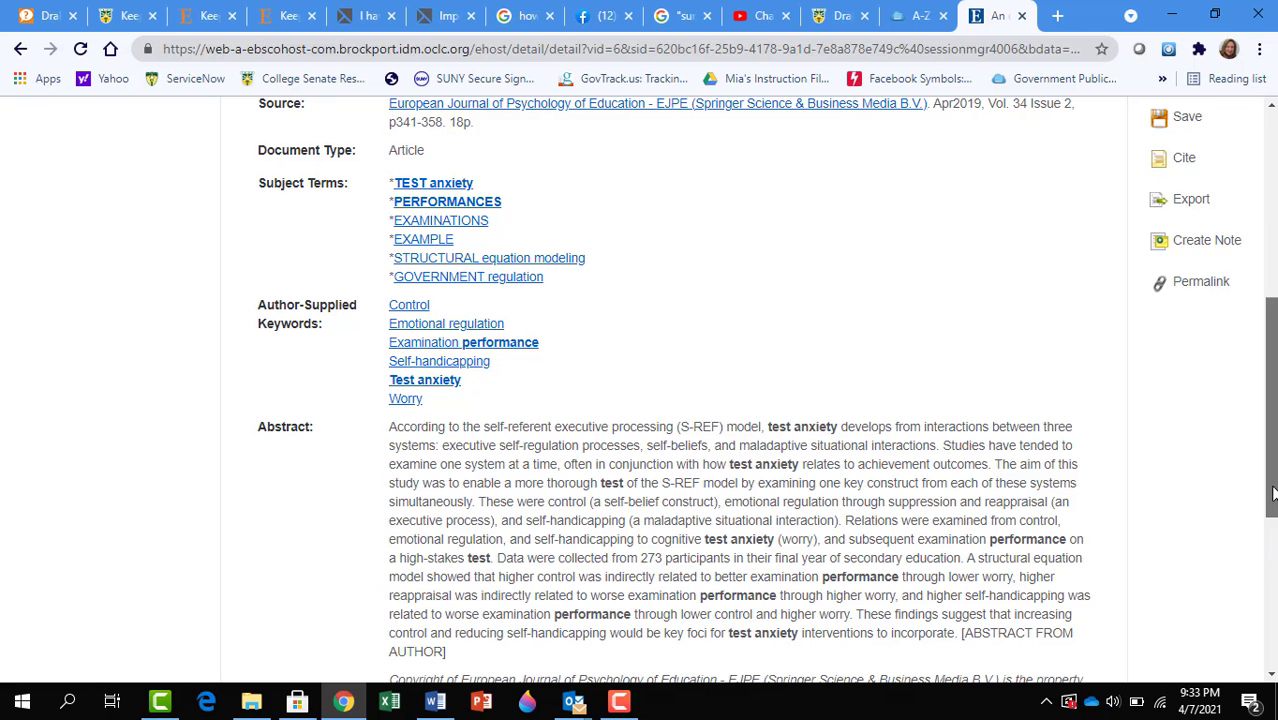
scroll(1262, 520, "up", 3)
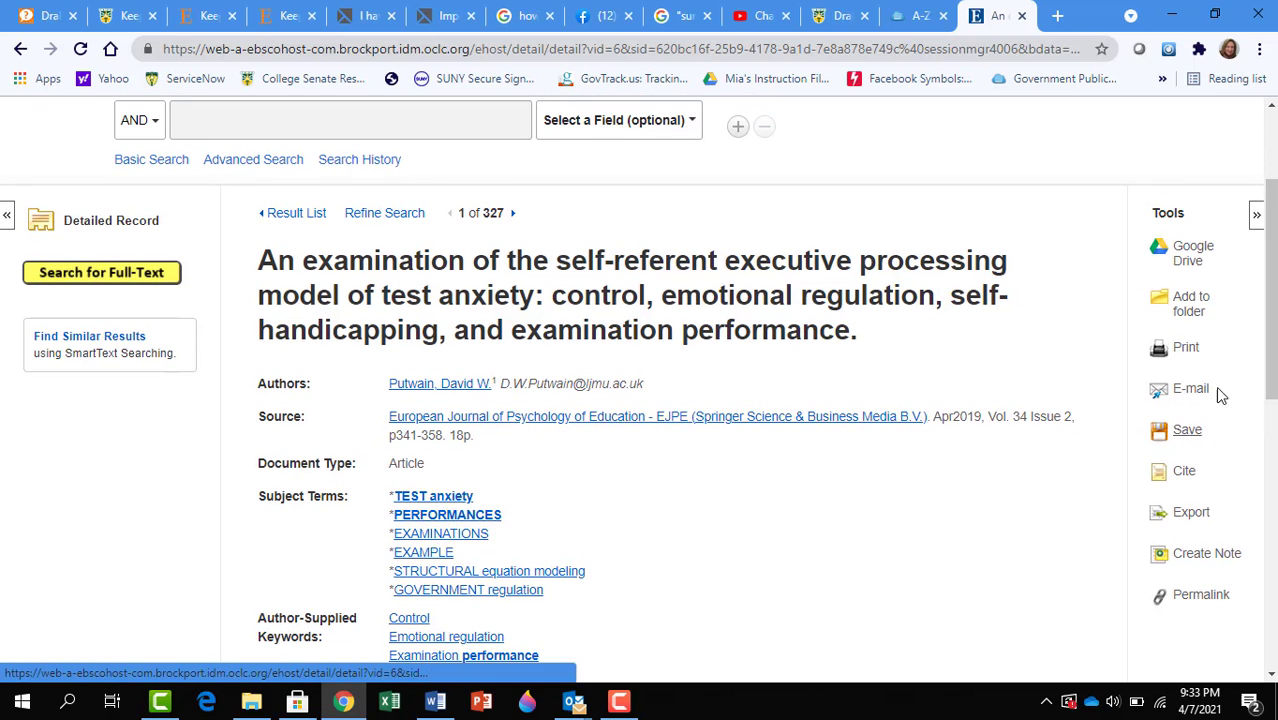
left_click(19, 50)
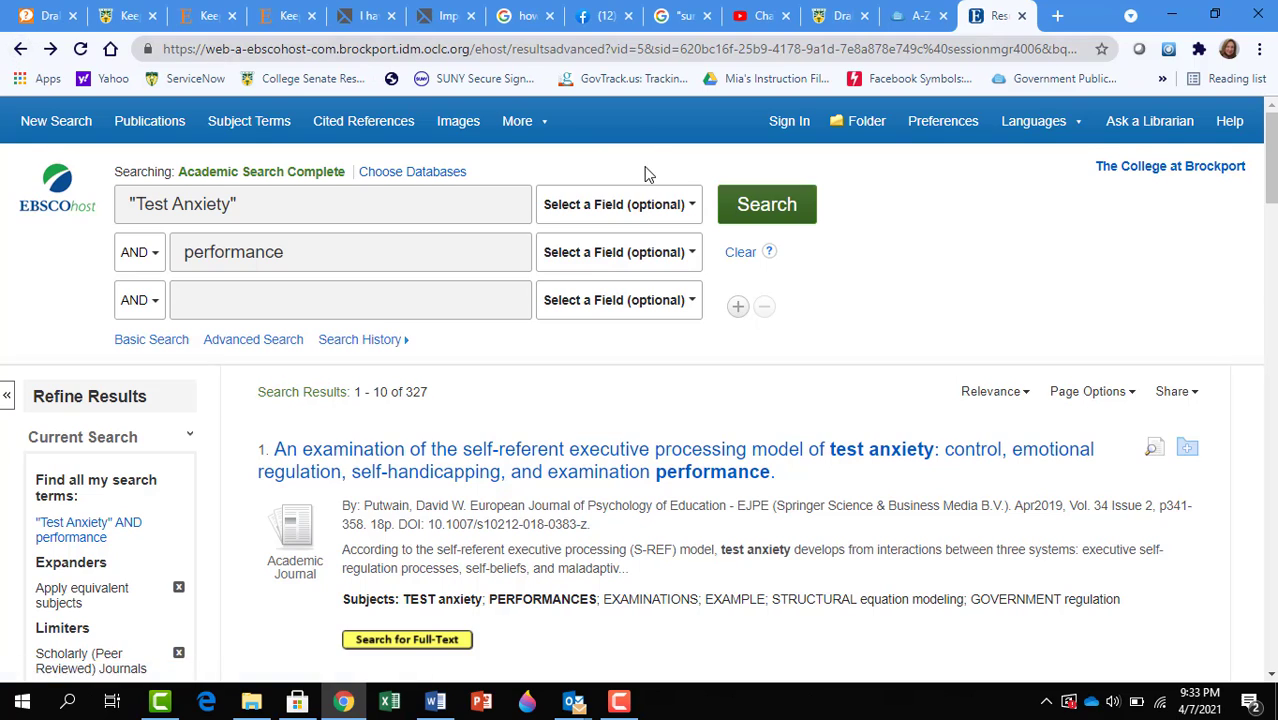
Step: Tick the Full Text limiter so only full-text articles remain, leaving 152 results
scroll(646, 174, "down", 5)
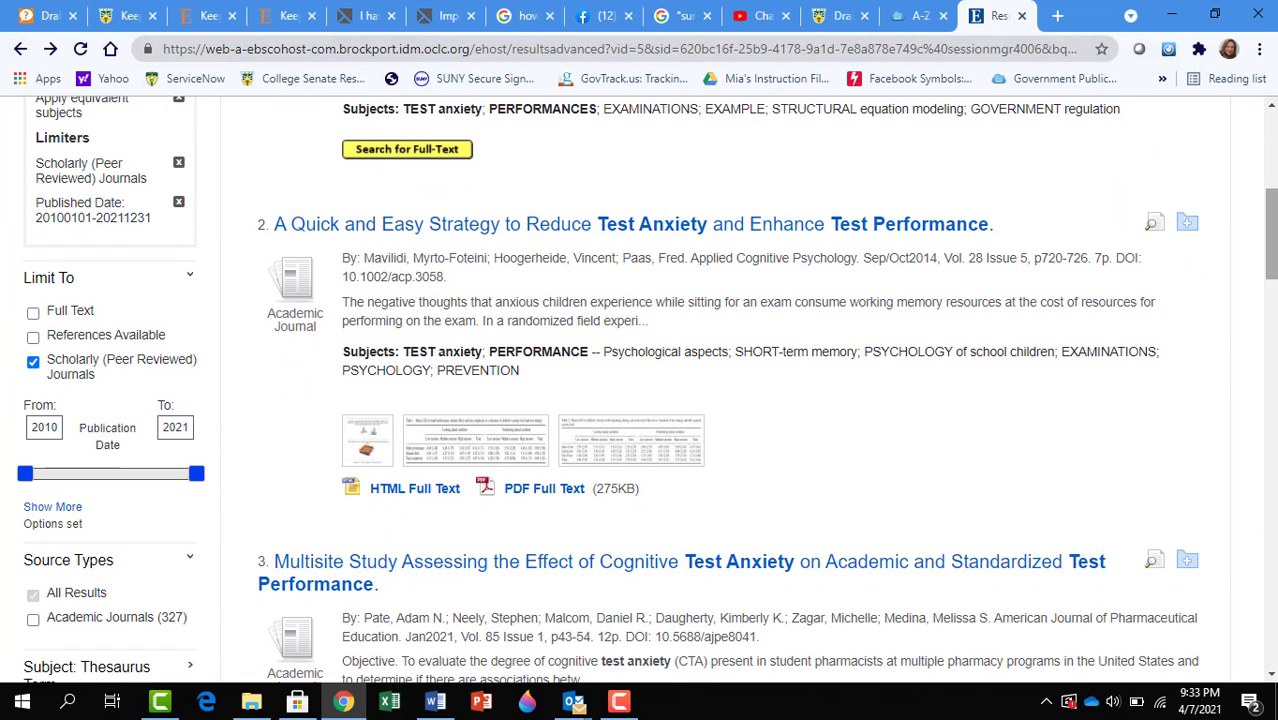
left_click(33, 314)
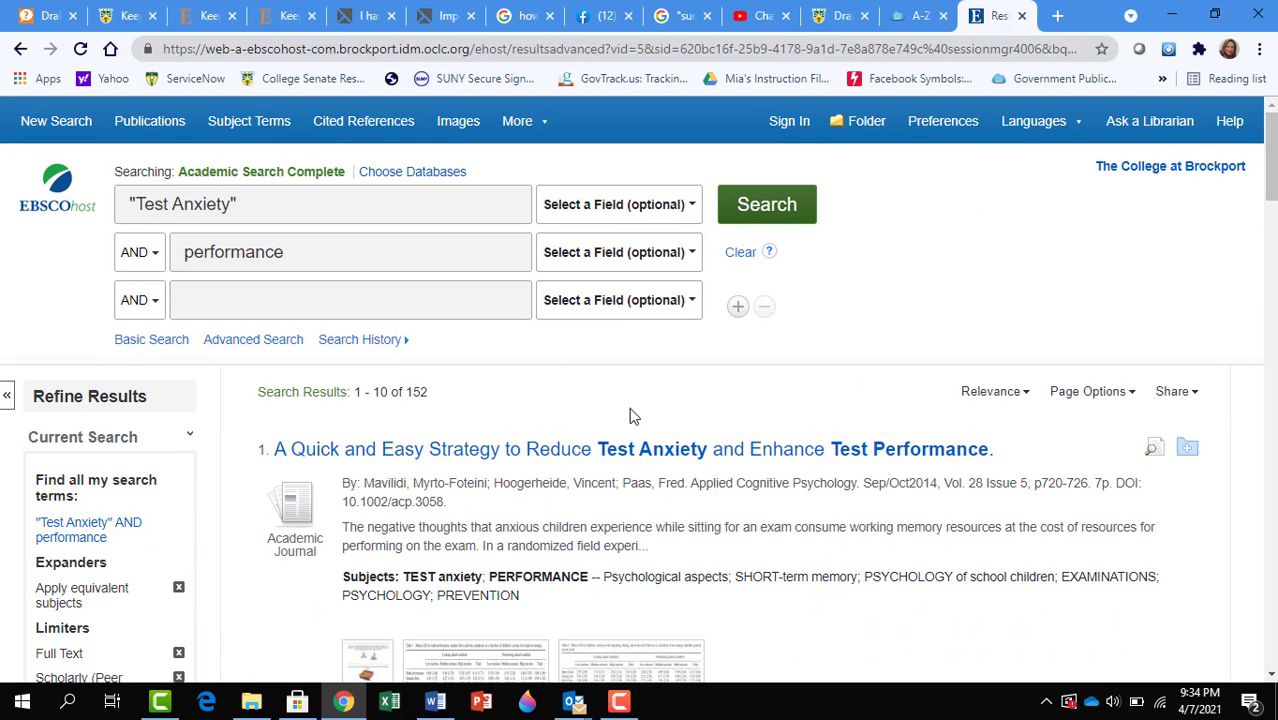
Step: Open the first result, 'A Quick and Easy Strategy to Reduce Test Anxiety and Enhance Test Performance'
left_click(541, 457)
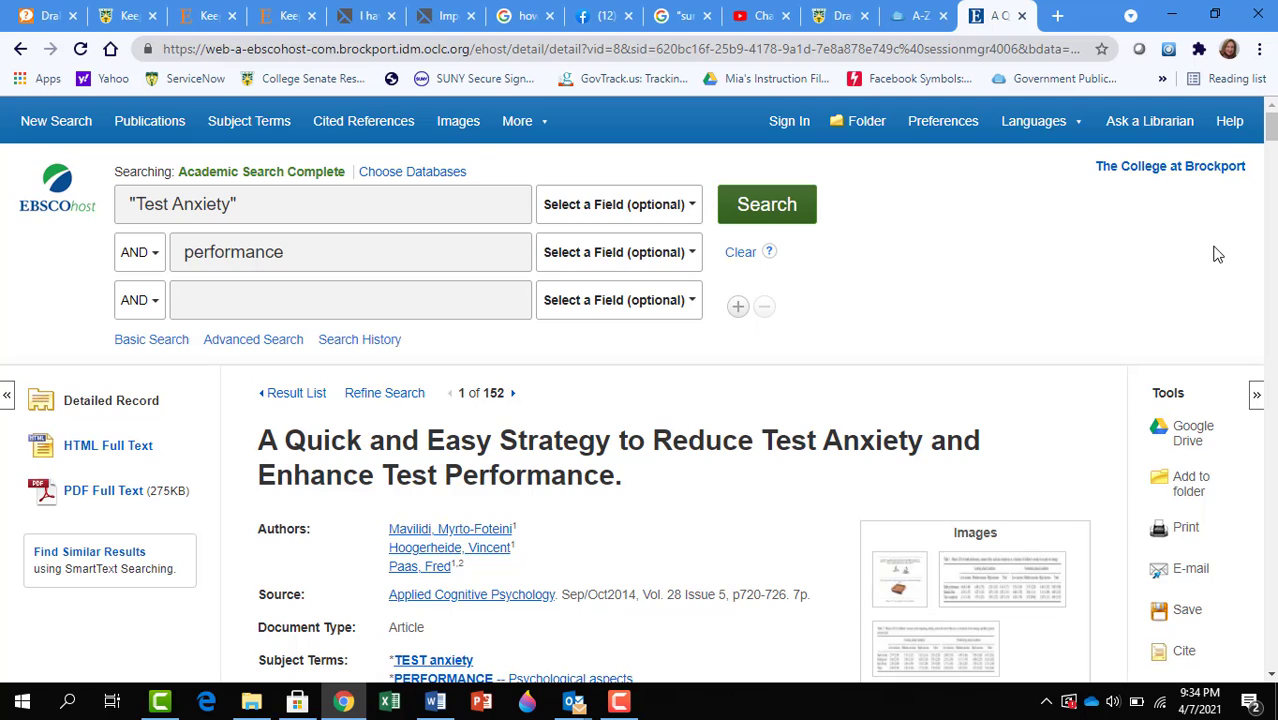
Step: Return to the Drake Memorial Library home page and open its Ask a Librarian help page
left_click(1167, 177)
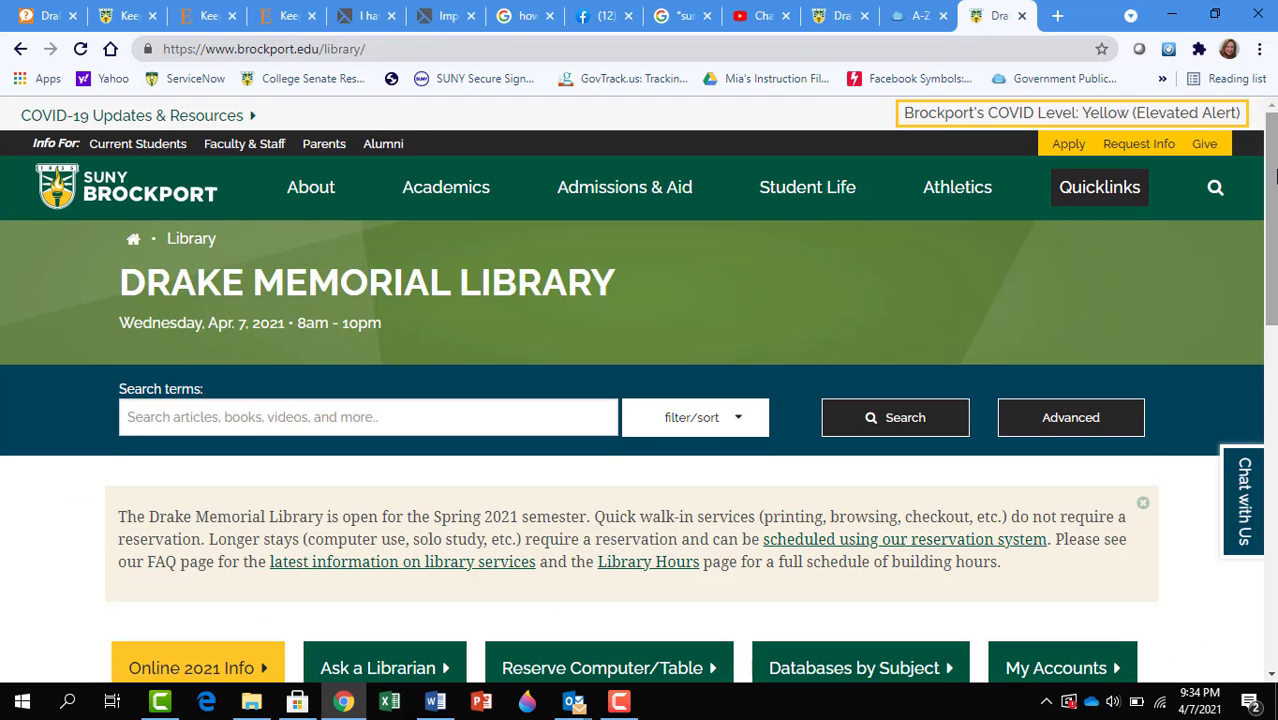
left_click_drag(1275, 177, 1275, 283)
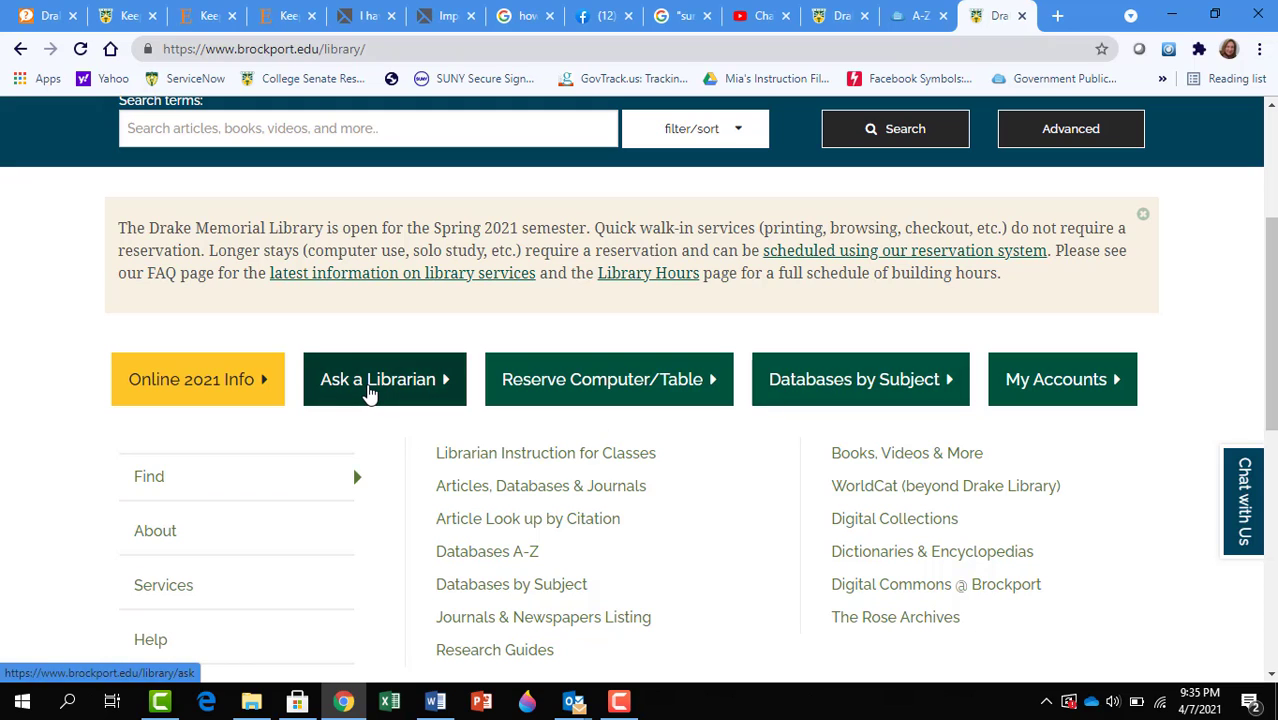
left_click(369, 392)
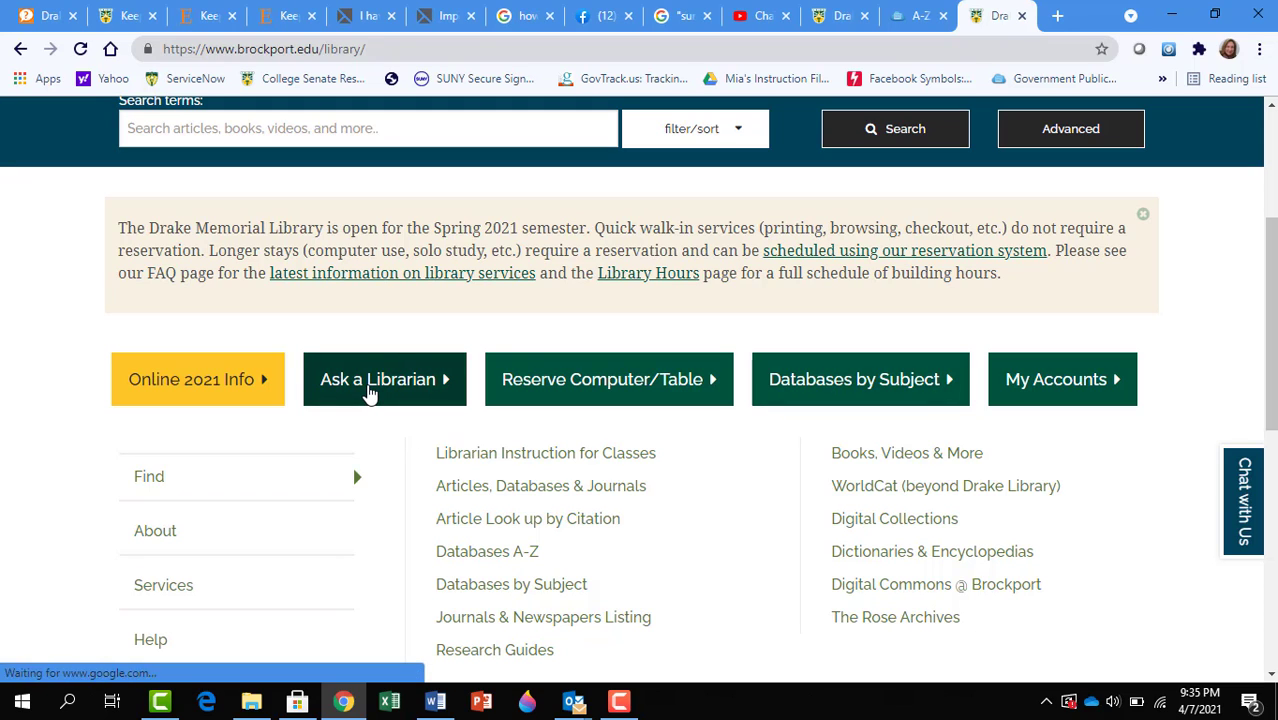